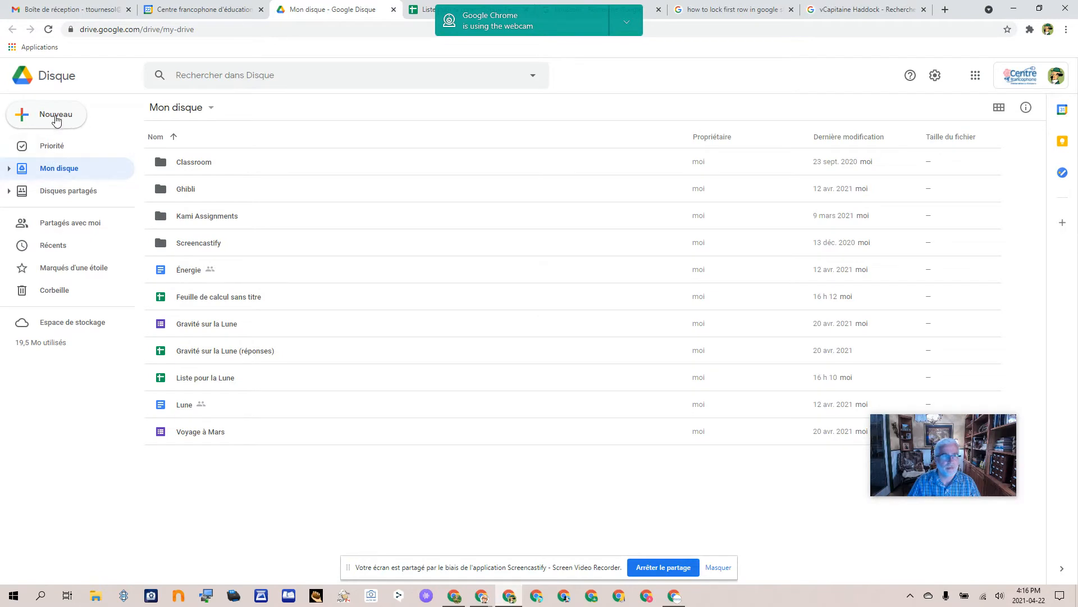
# - Create a new blank Google Sheets spreadsheet and title it Alimentation
pyautogui.click(55, 117)
pyautogui.click(106, 215)
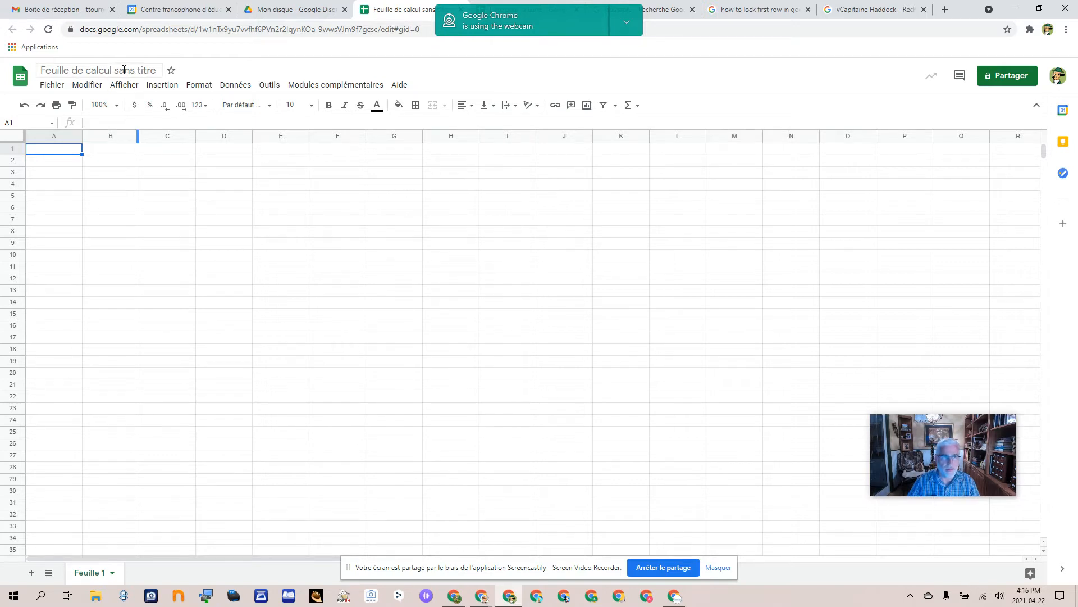
pyautogui.click(124, 70)
pyautogui.write('Alime')
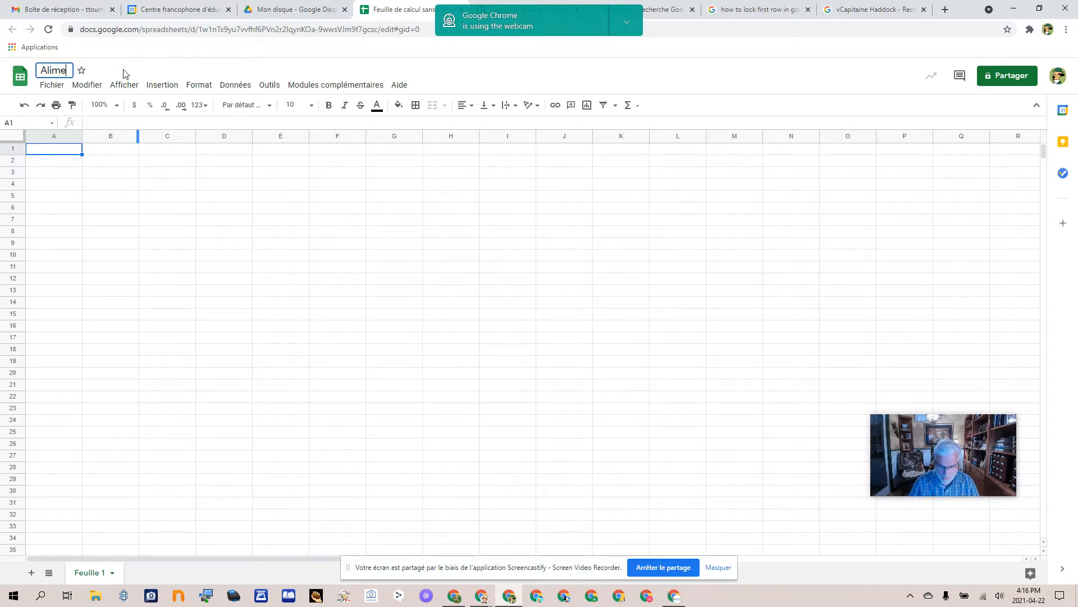
pyautogui.write('ntation')
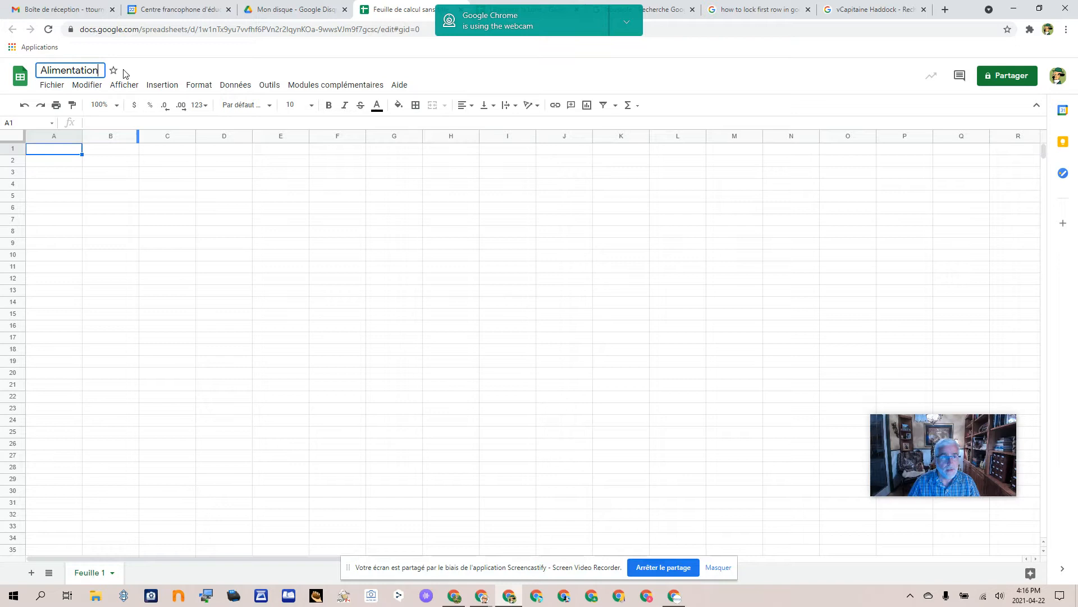
pyautogui.click(58, 173)
# - Enter the column headings Passager in A1 and Préférence in B1
pyautogui.click(60, 154)
pyautogui.write('Pas')
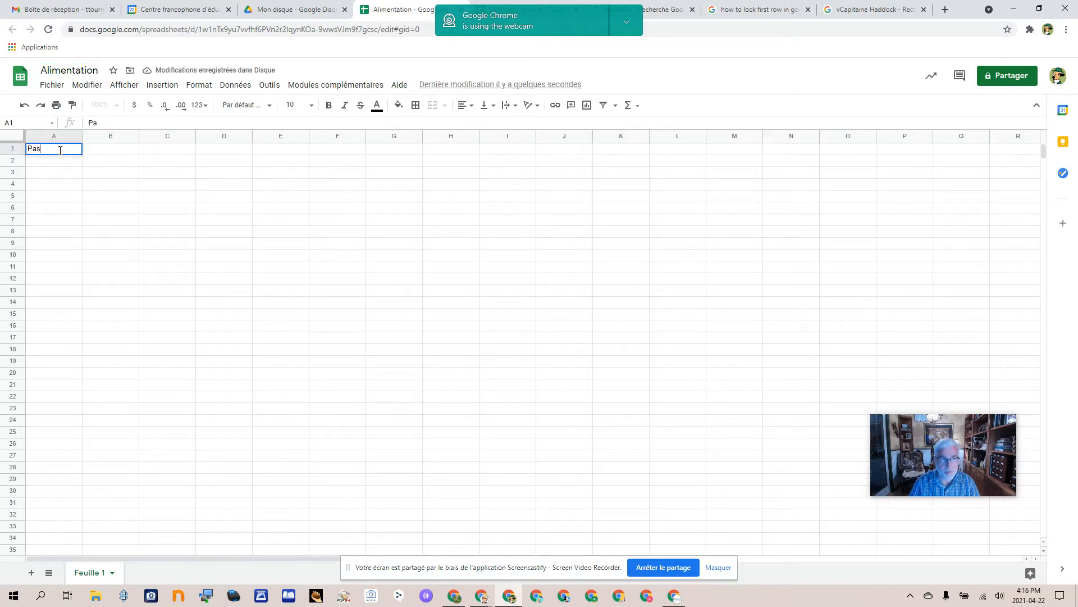
pyautogui.write('sager')
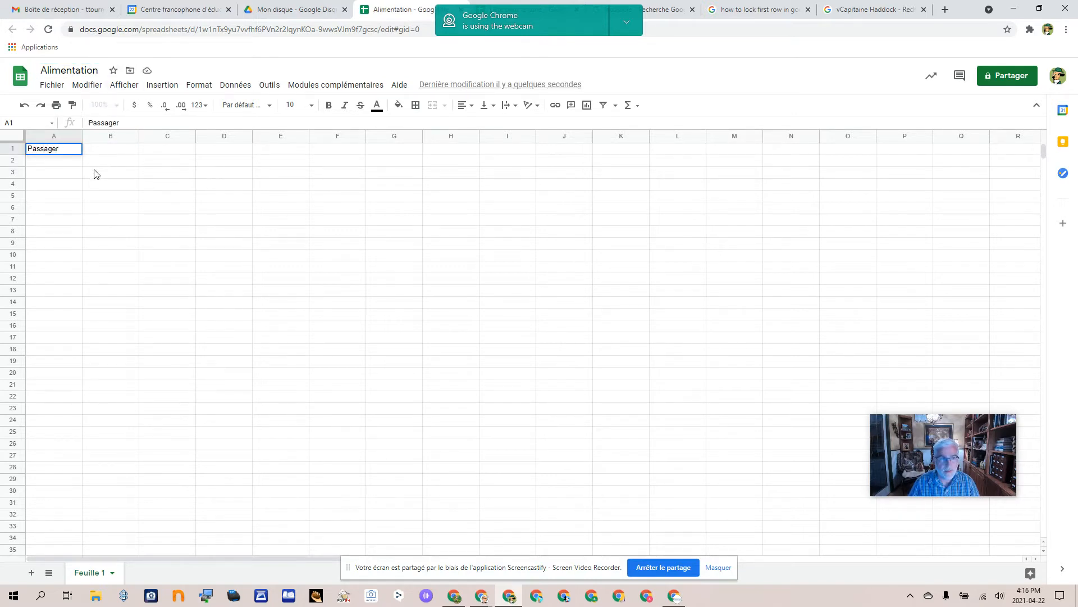
pyautogui.click(109, 156)
pyautogui.doubleClick(121, 150)
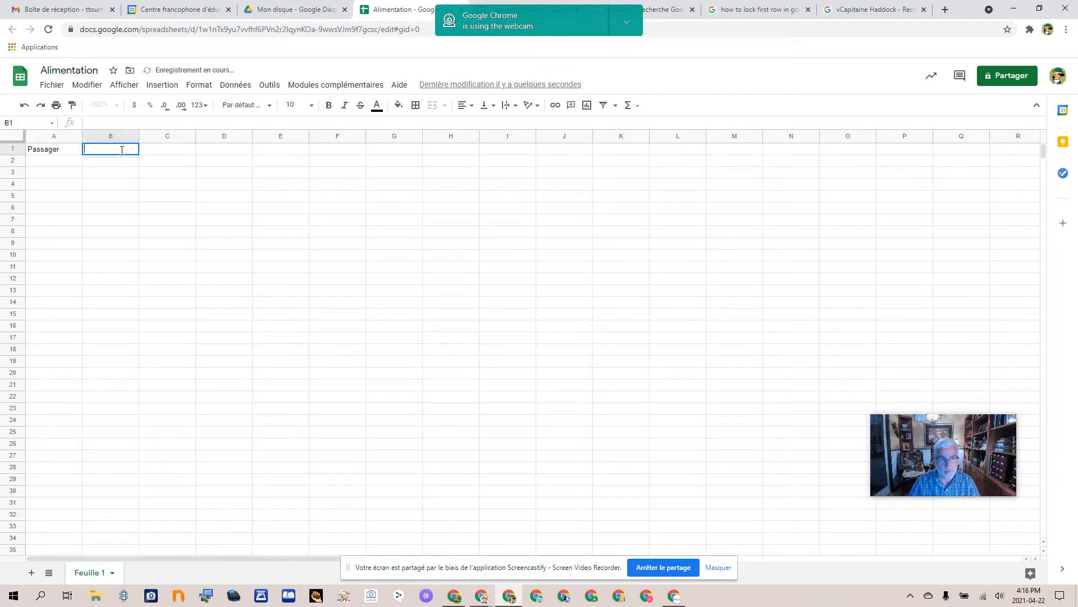
pyautogui.write('Préféren')
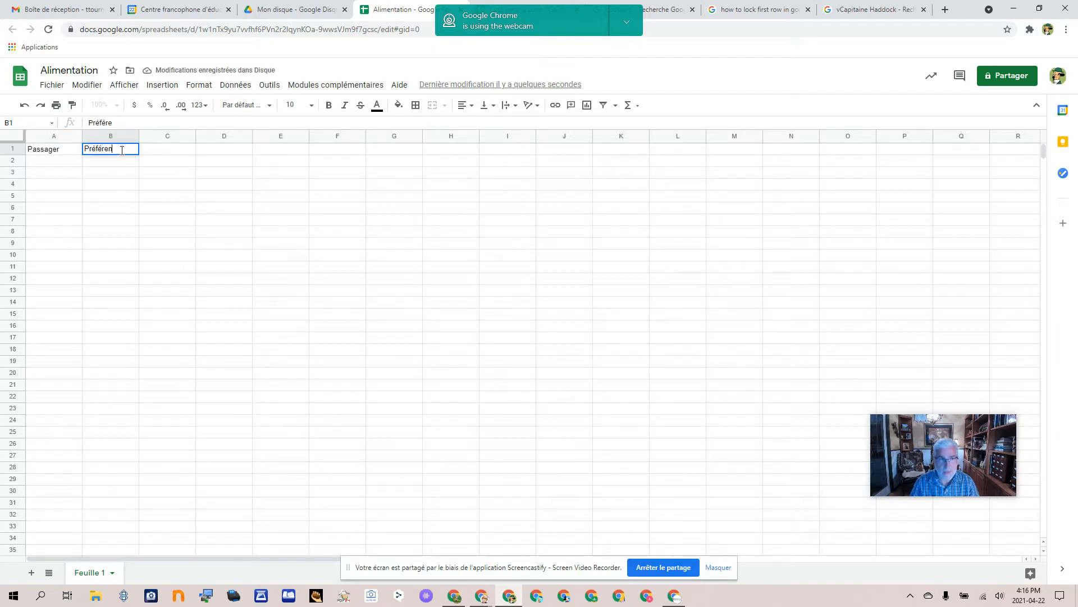
pyautogui.write('ce')
pyautogui.click(113, 198)
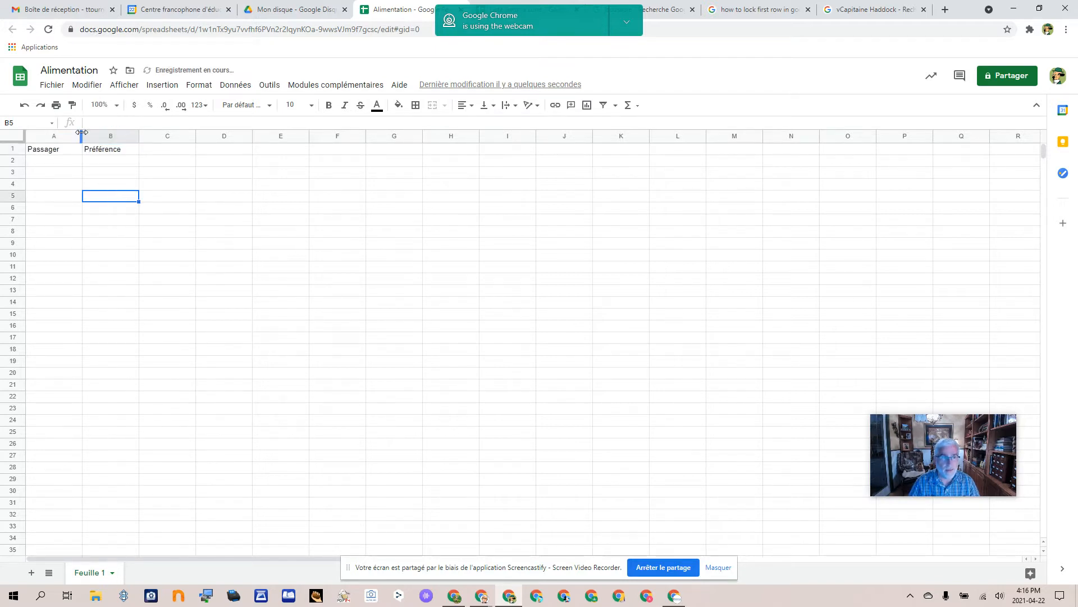
# - Widen column A to more than twice its width and bold the headings in A1:B1
pyautogui.moveTo(82, 132); pyautogui.dragTo(189, 151)
pyautogui.click(57, 150)
pyautogui.click(328, 105)
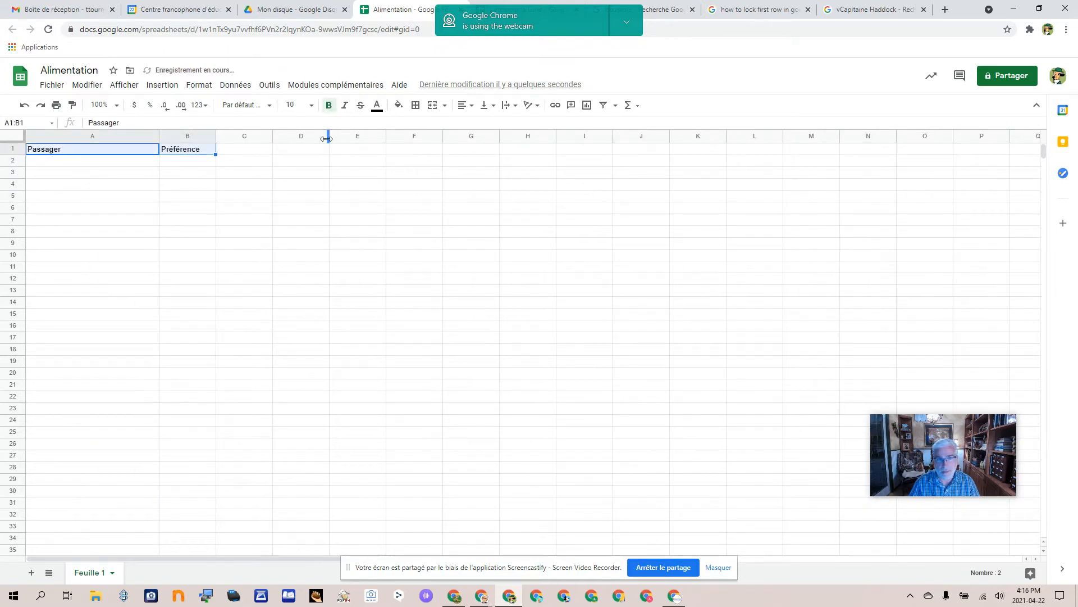
pyautogui.click(285, 196)
# - Enter Tintin as the first passenger in cell A3
pyautogui.click(76, 175)
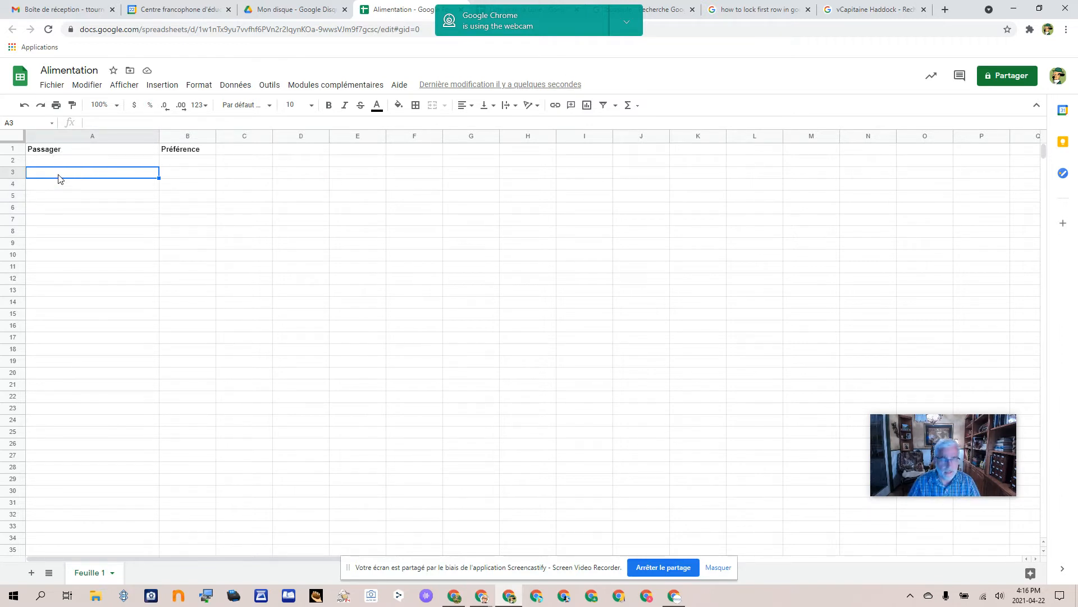
pyautogui.write('Tin')
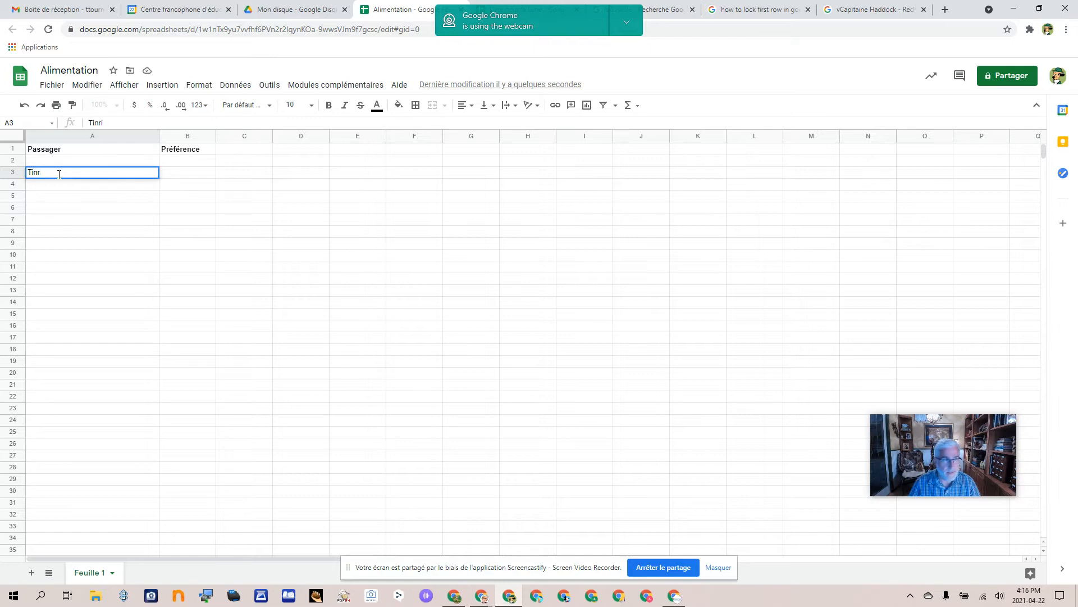
pyautogui.write('tin')
pyautogui.click(79, 188)
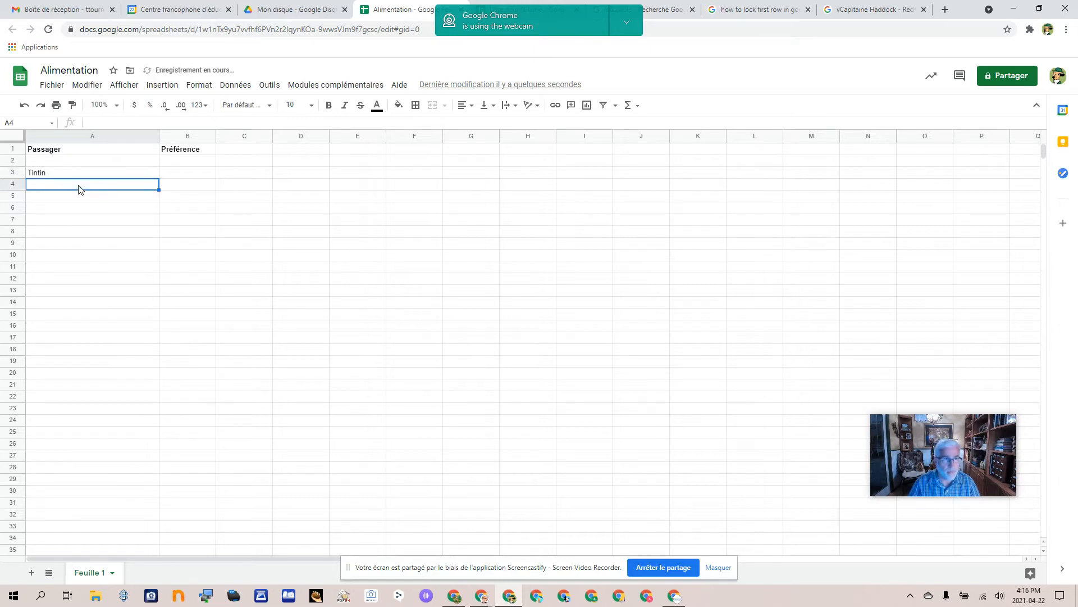
pyautogui.click(180, 176)
# - Enter Capitaine Haddock as the second passenger in cell A4
pyautogui.click(88, 186)
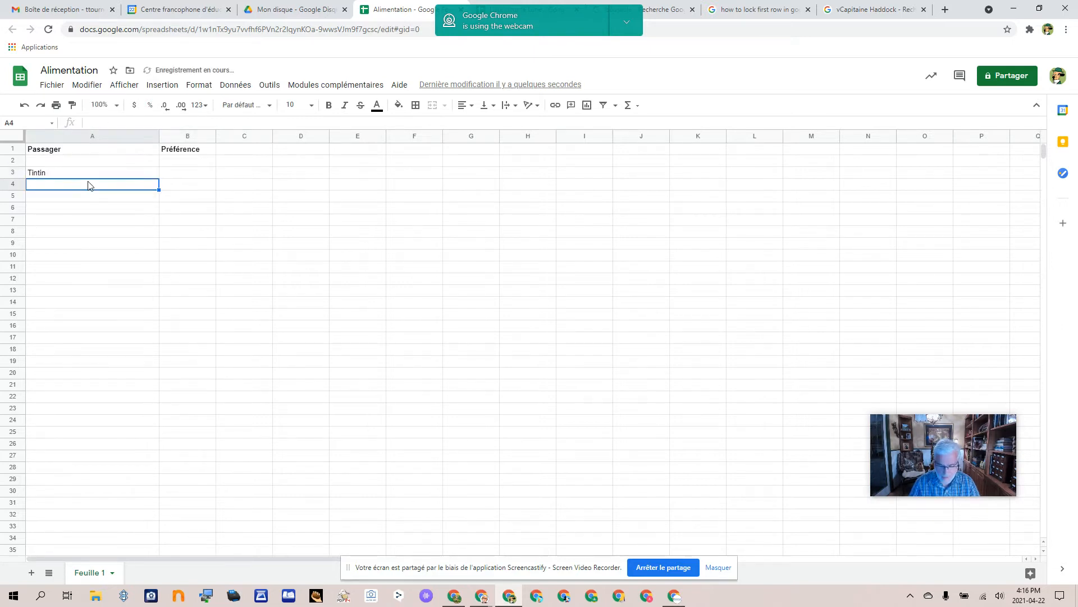
pyautogui.write('Capt')
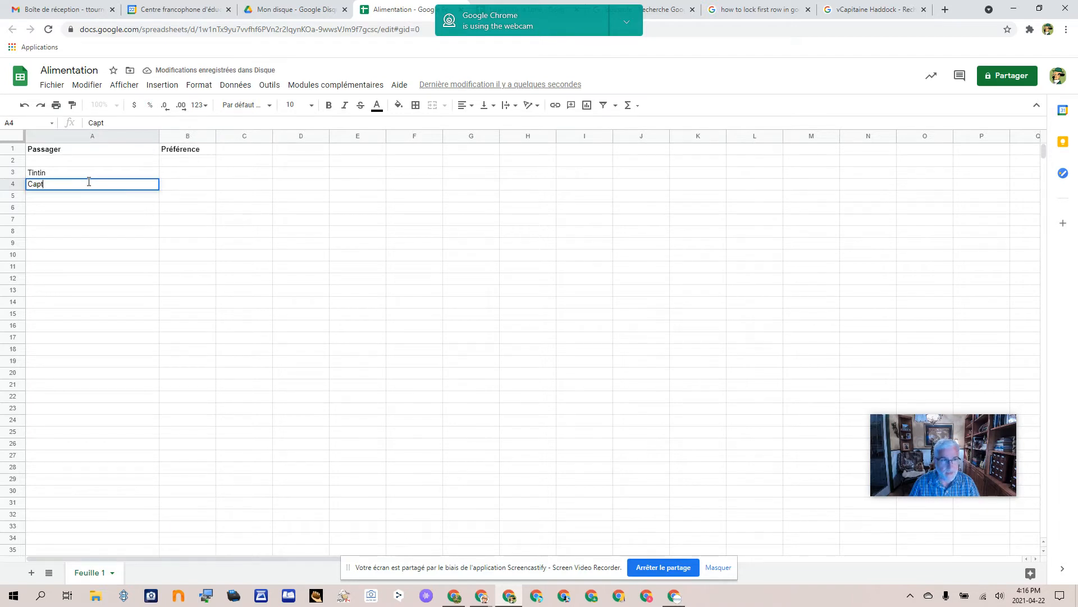
pyautogui.write('pit')
pyautogui.press('BackSpace')
pyautogui.write('itaine h')
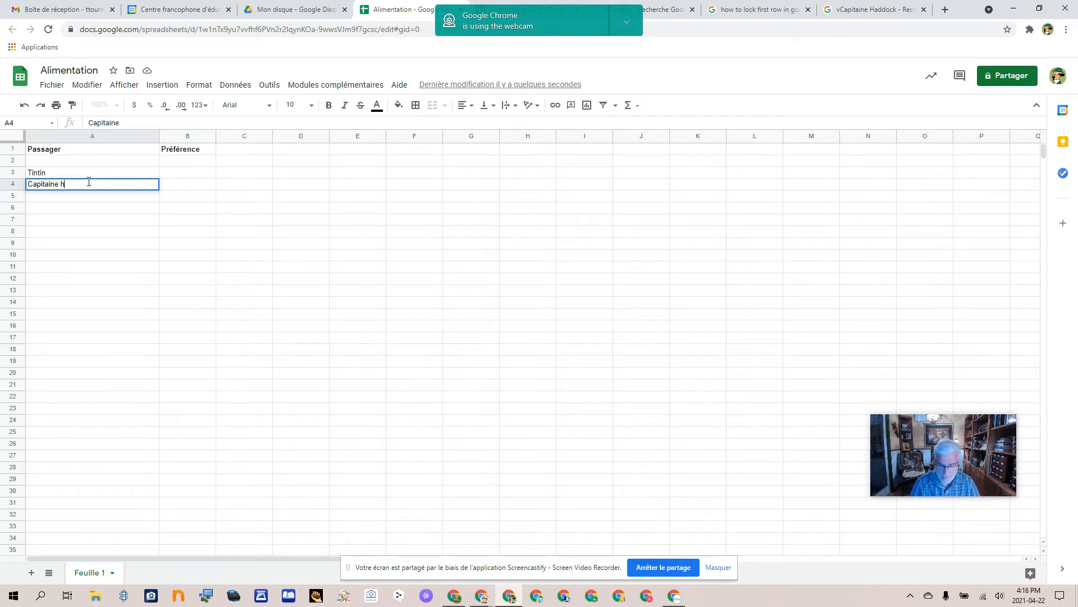
pyautogui.write('ADDOCK')
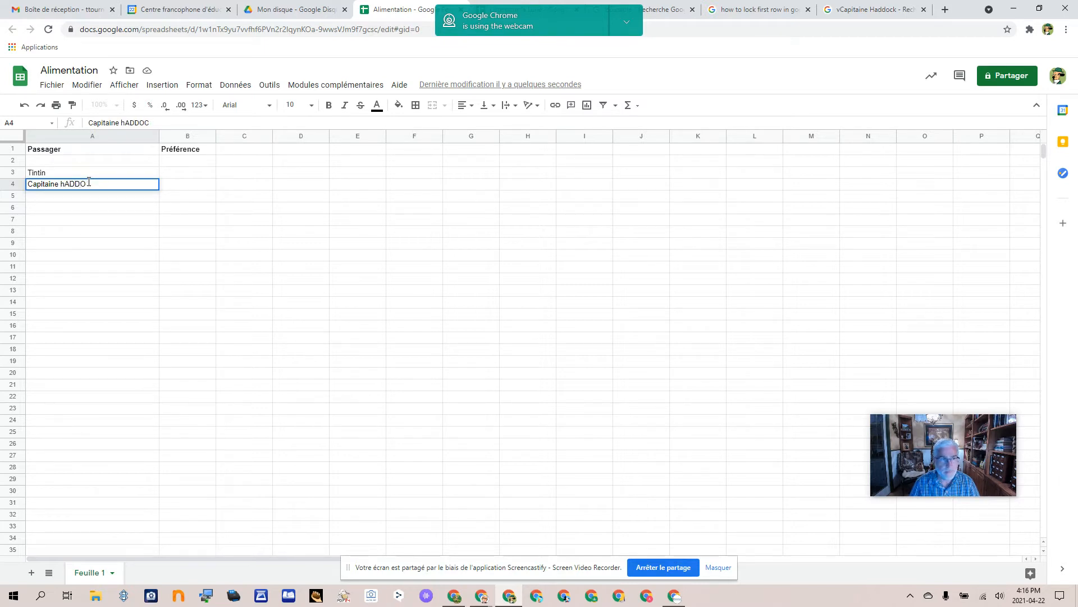
pyautogui.press('BackSpace')
pyautogui.press('BackSpace')
pyautogui.press('BackSpace')
pyautogui.press('BackSpace')
pyautogui.write('a')
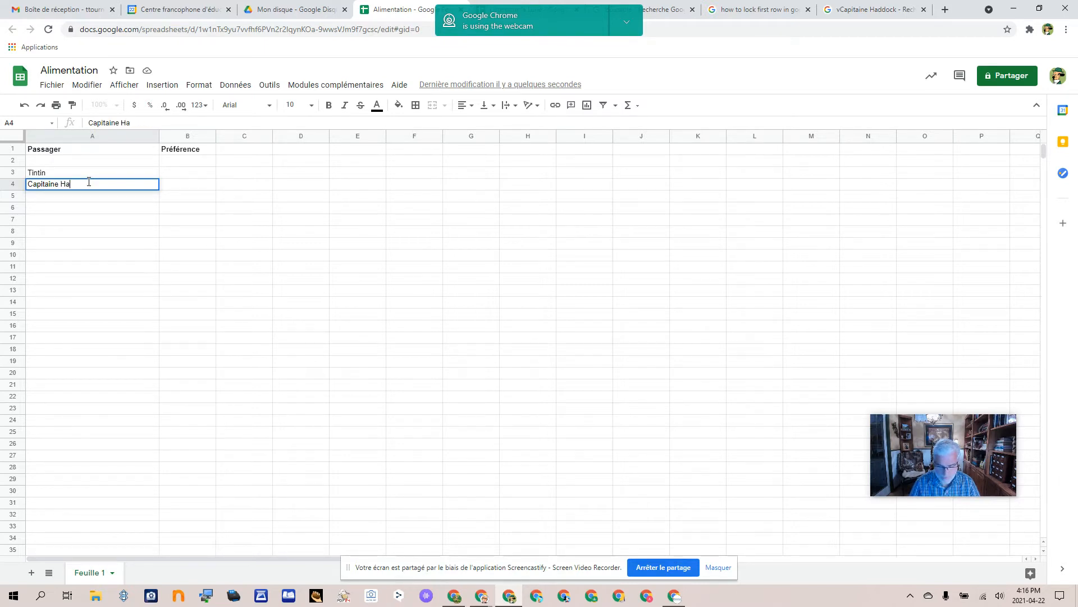
pyautogui.write('ddock')
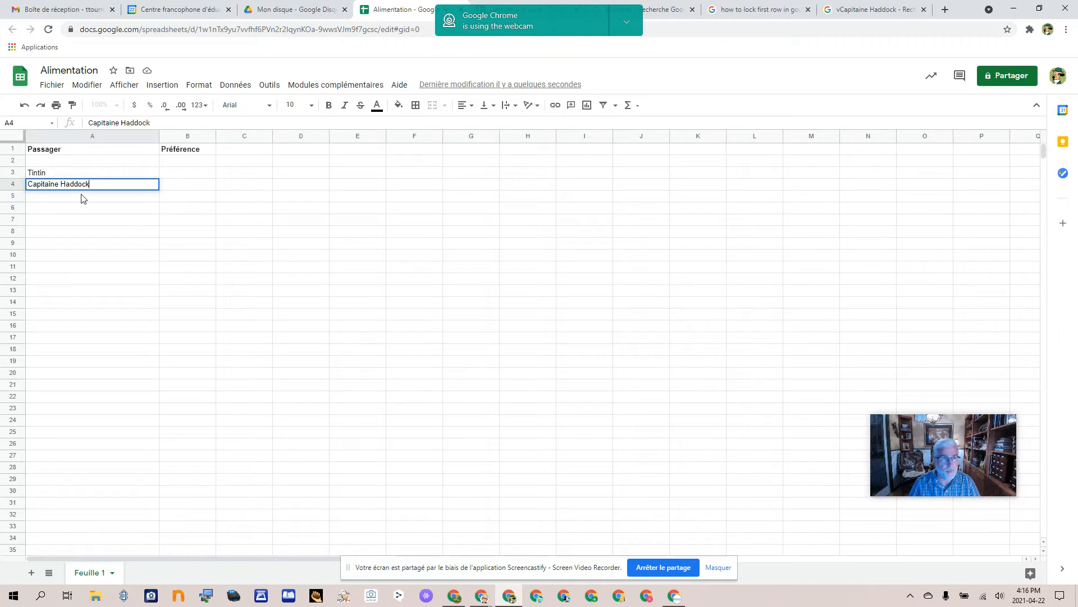
pyautogui.press('Return')
# - Add the passengers Milou in A5 and Tryphon in A6
pyautogui.write('Milou')
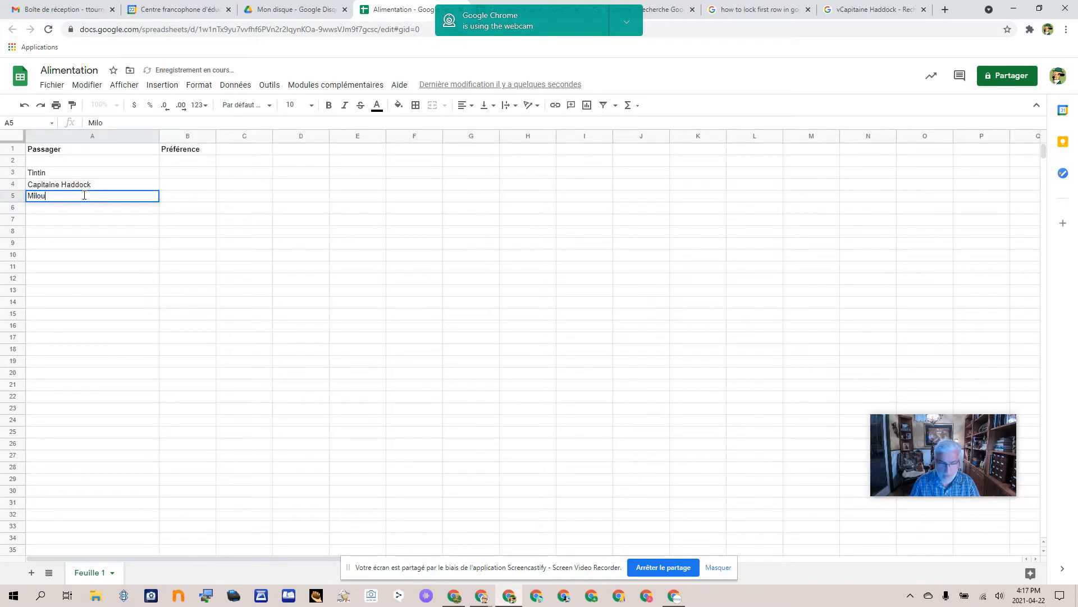
pyautogui.click(83, 220)
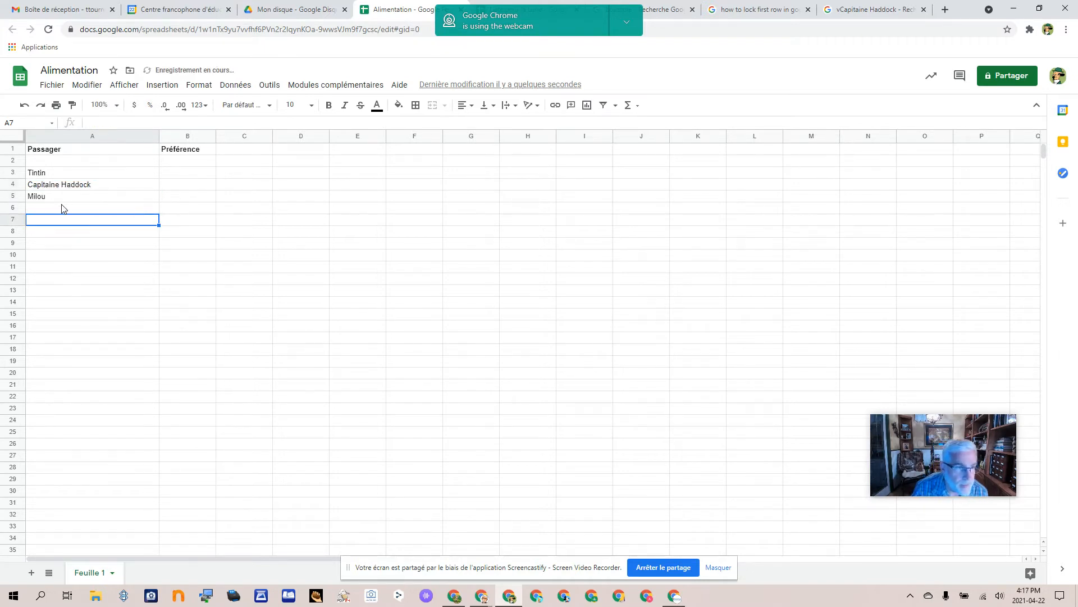
pyautogui.click(63, 208)
pyautogui.write('Tryphon')
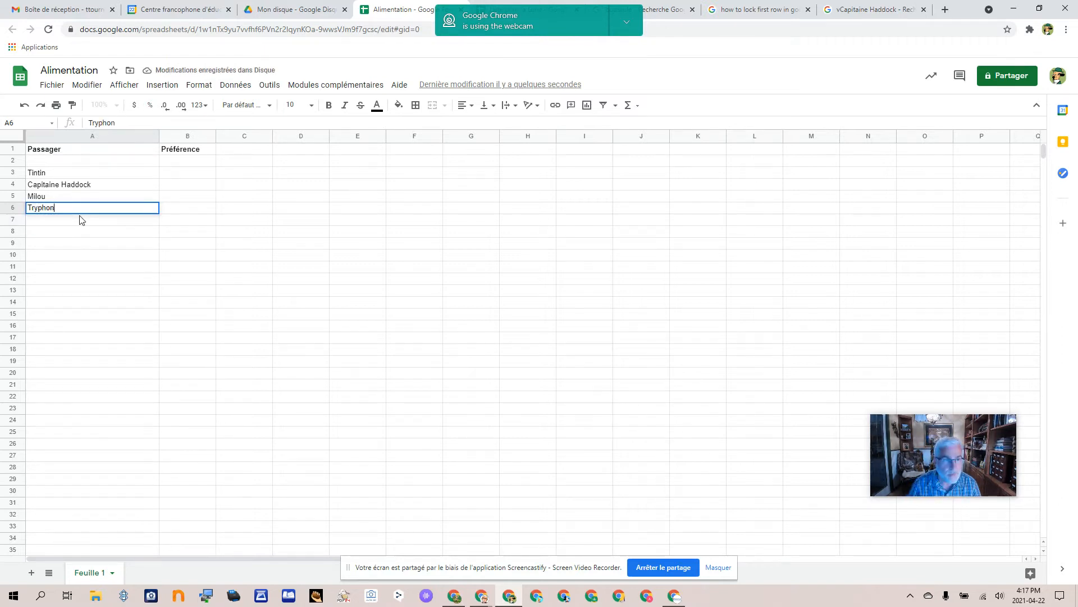
pyautogui.click(81, 223)
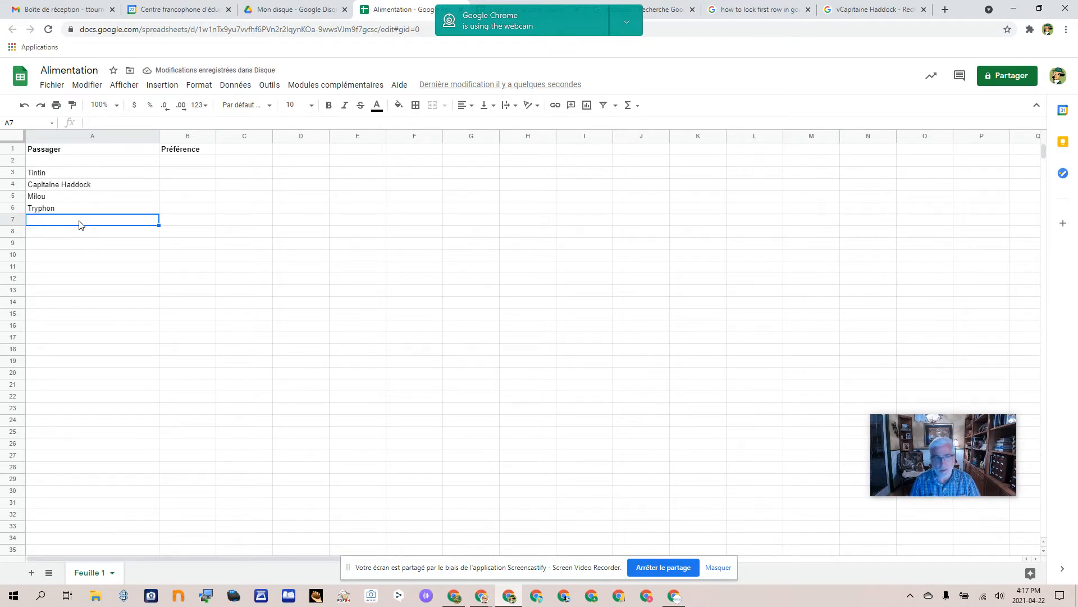
# - Apply data validation to the whole Préférence column using a list of items: poulet, boeuf, porc, os
pyautogui.click(193, 174)
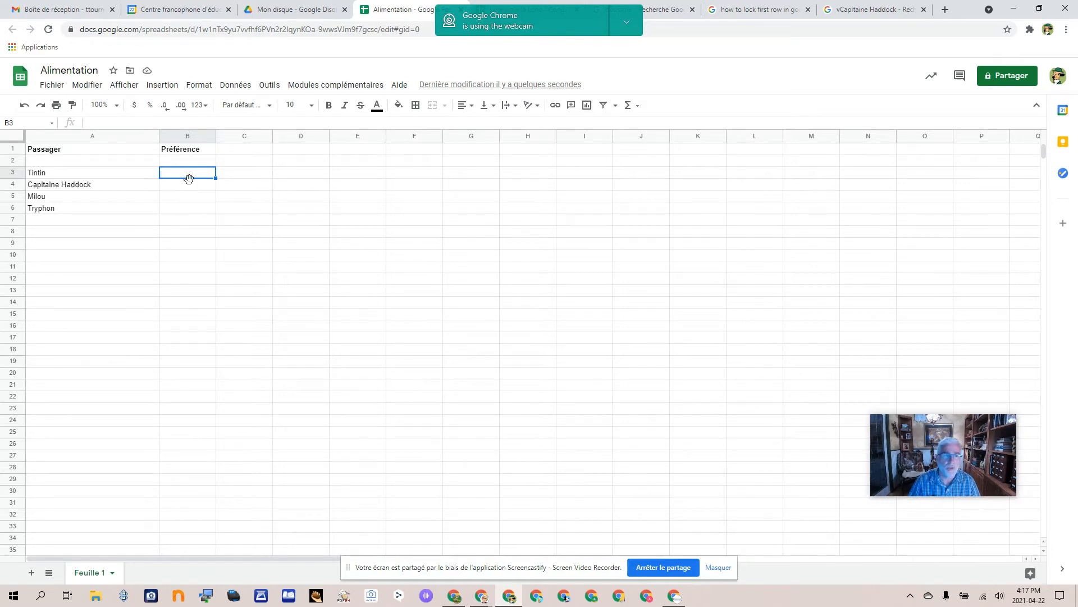
pyautogui.click(197, 134)
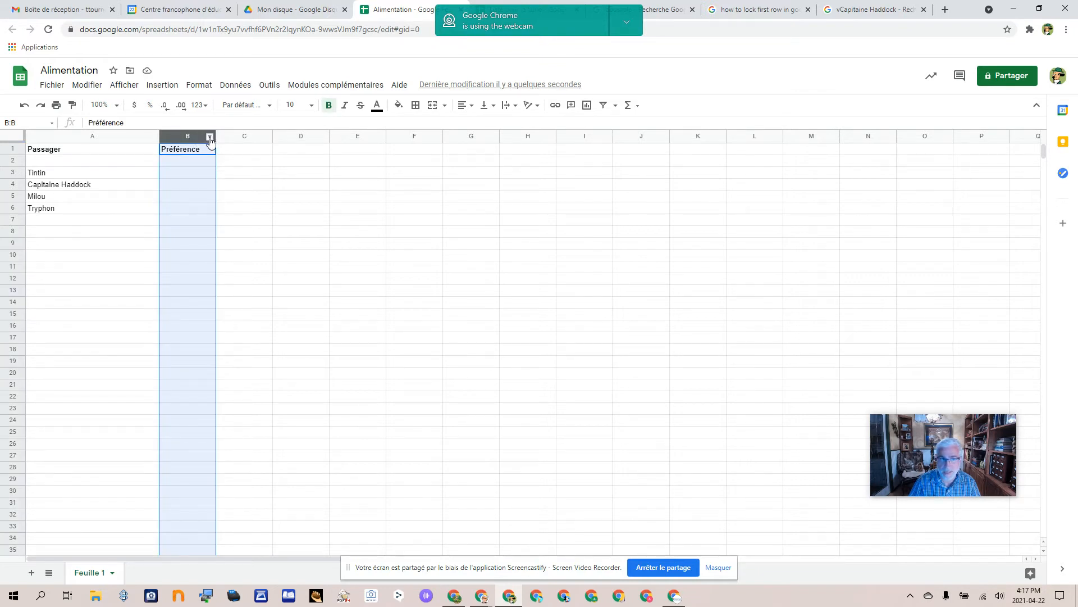
pyautogui.click(210, 137)
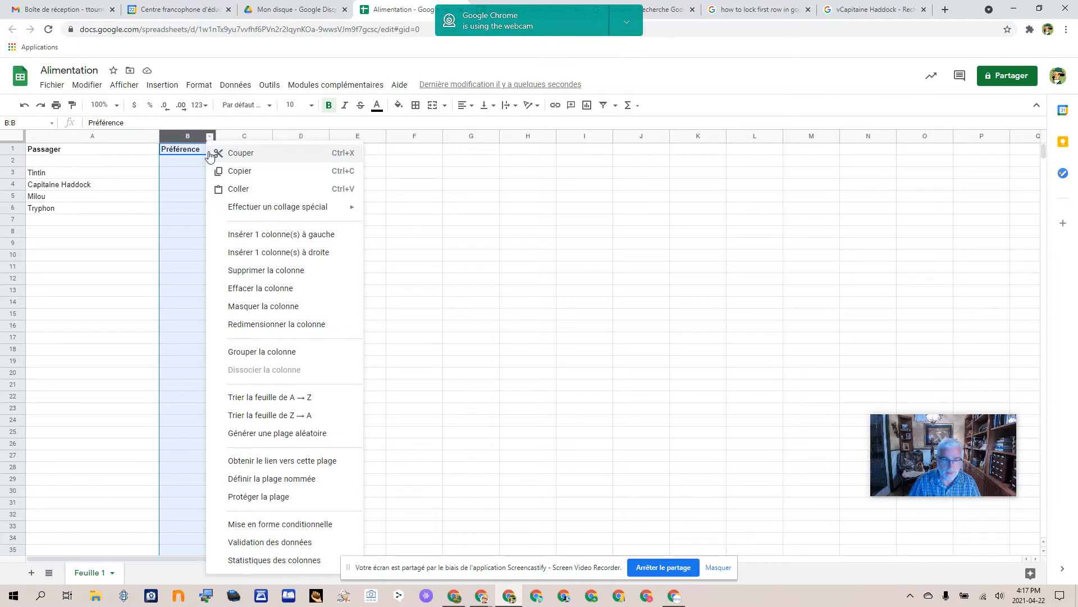
pyautogui.click(289, 542)
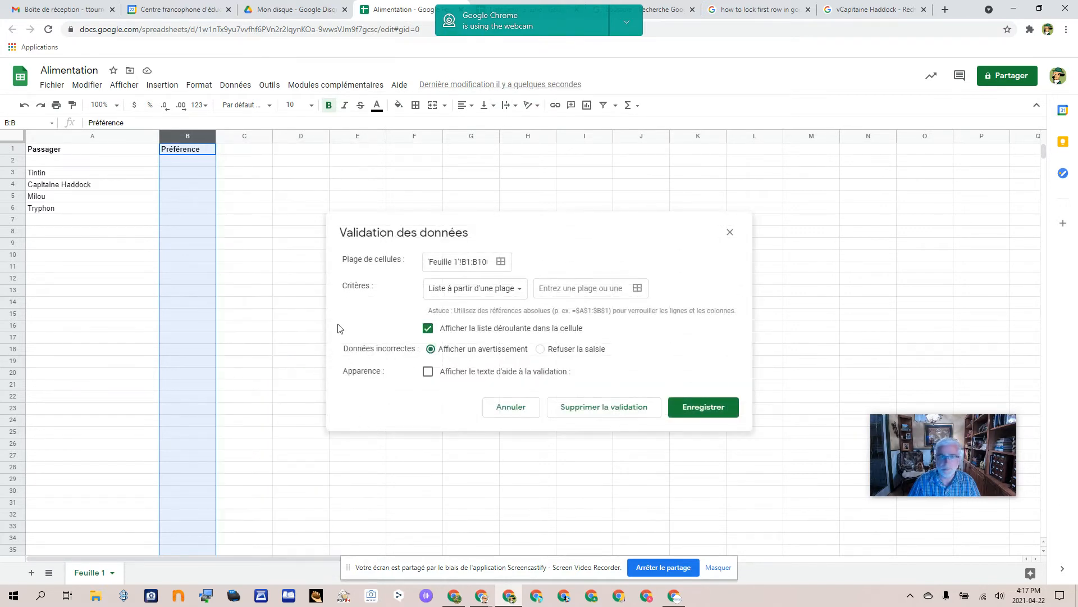
pyautogui.click(487, 292)
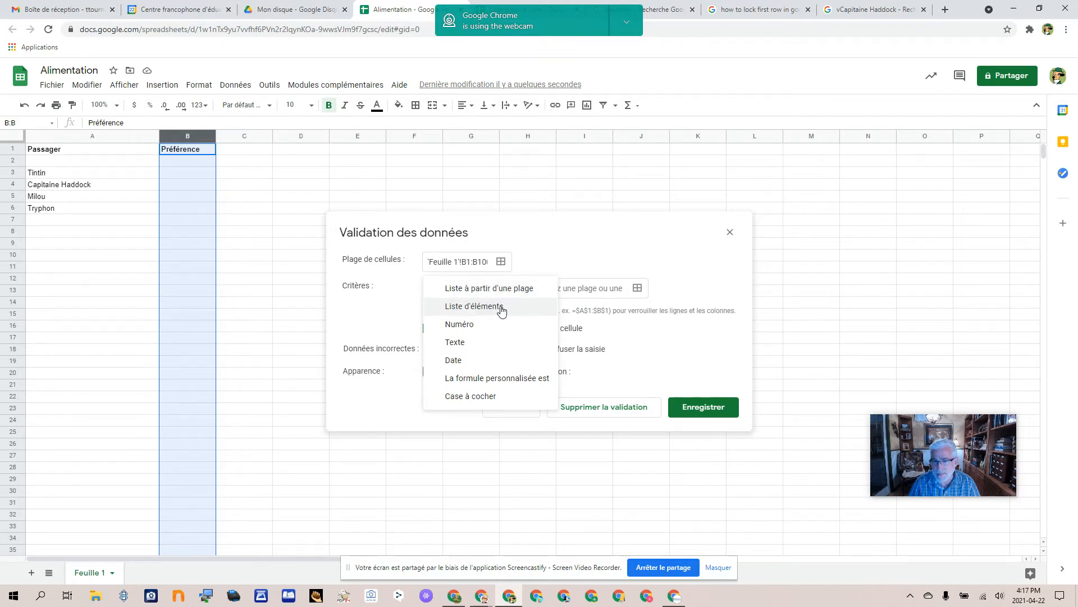
pyautogui.click(502, 311)
pyautogui.click(578, 296)
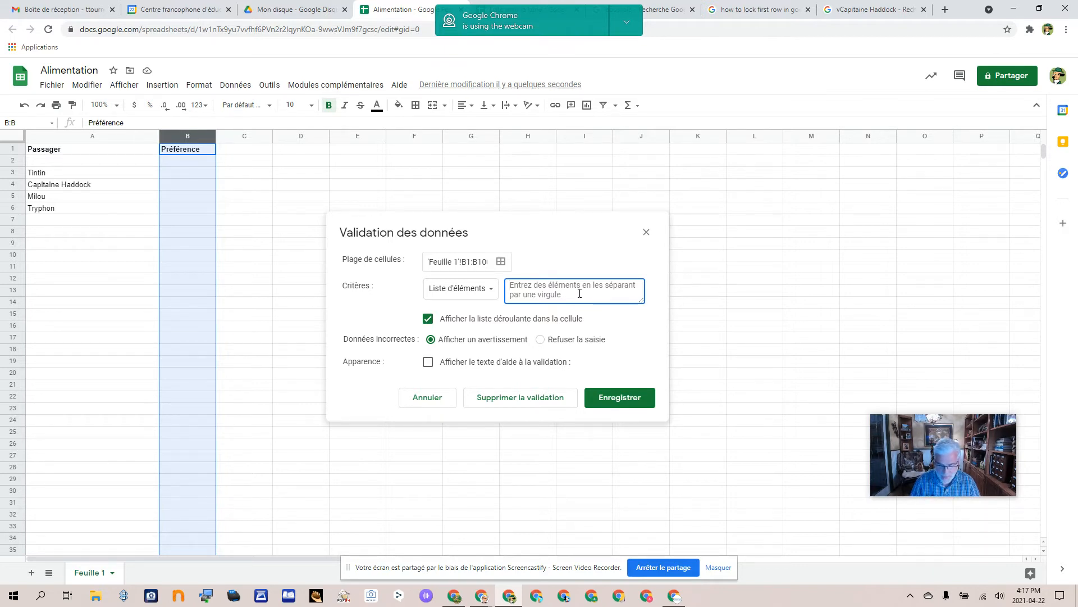
pyautogui.write('pou')
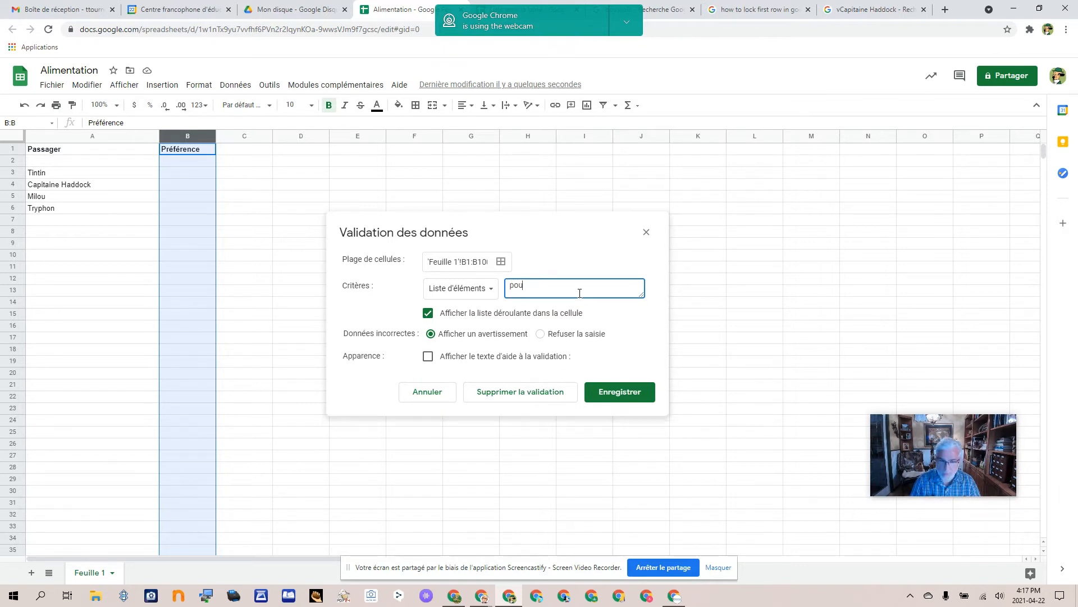
pyautogui.write('let, boeuf,')
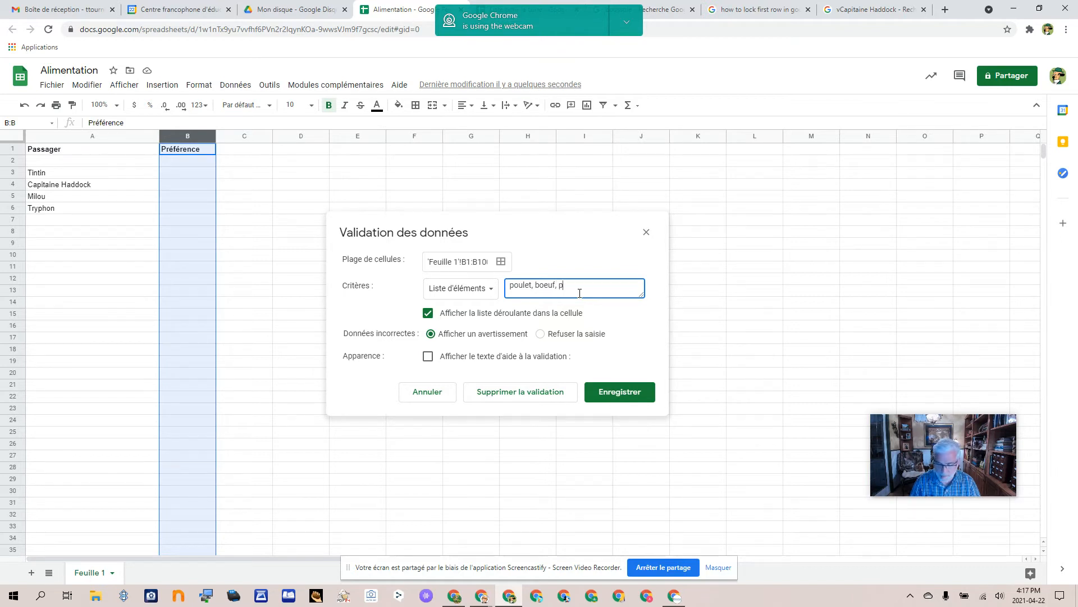
pyautogui.write('porc, os')
pyautogui.click(622, 397)
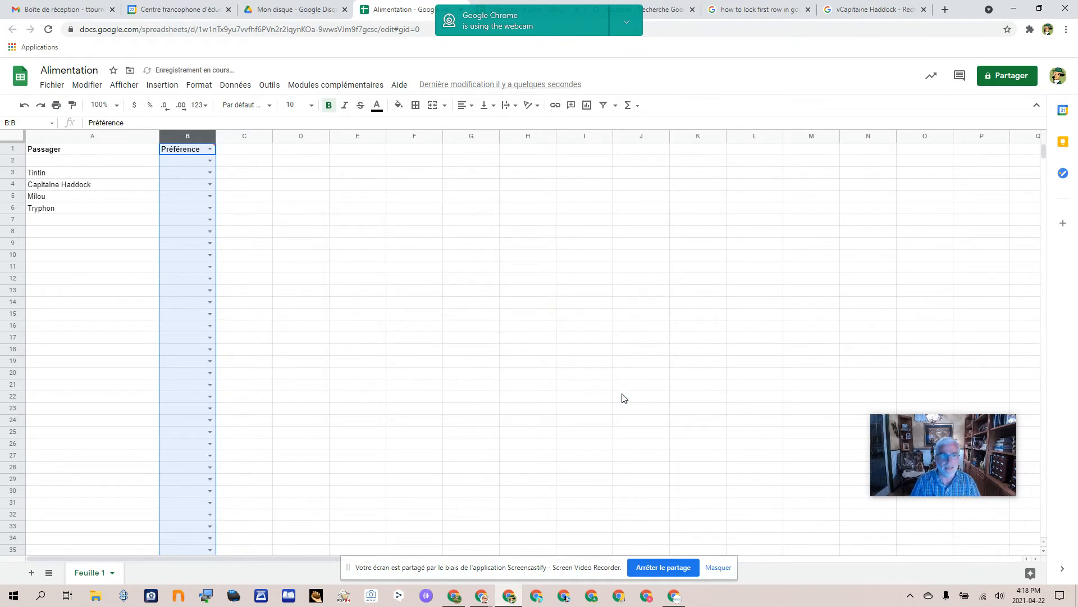
pyautogui.click(93, 219)
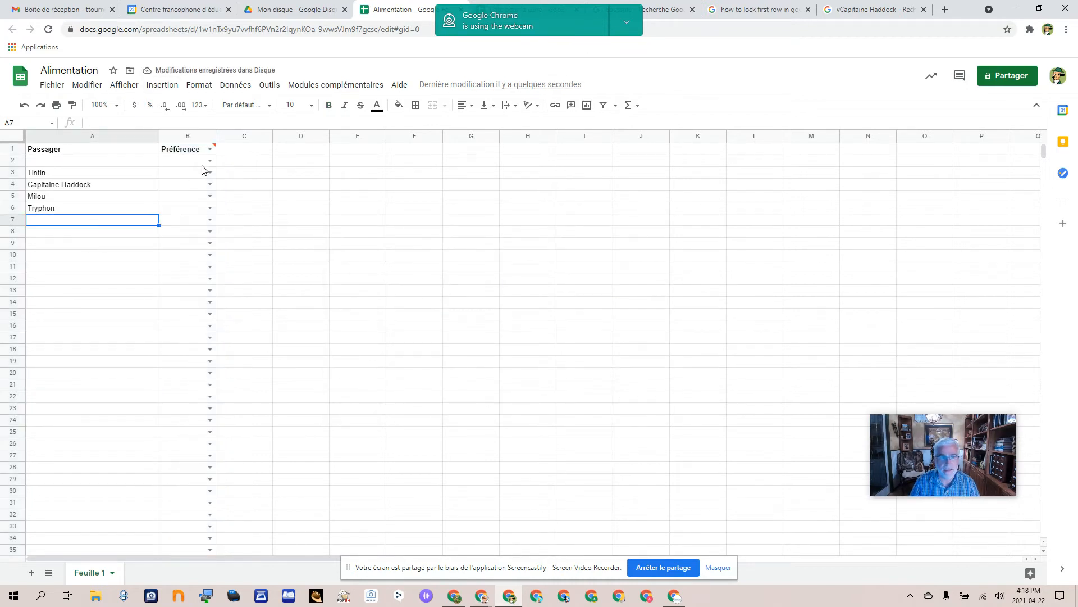
# - Choose each passenger's food preference from the dropdowns: poulet for Tintin, boeuf for Capitaine Haddock, os for Milou and porc for Tryphon
pyautogui.click(210, 172)
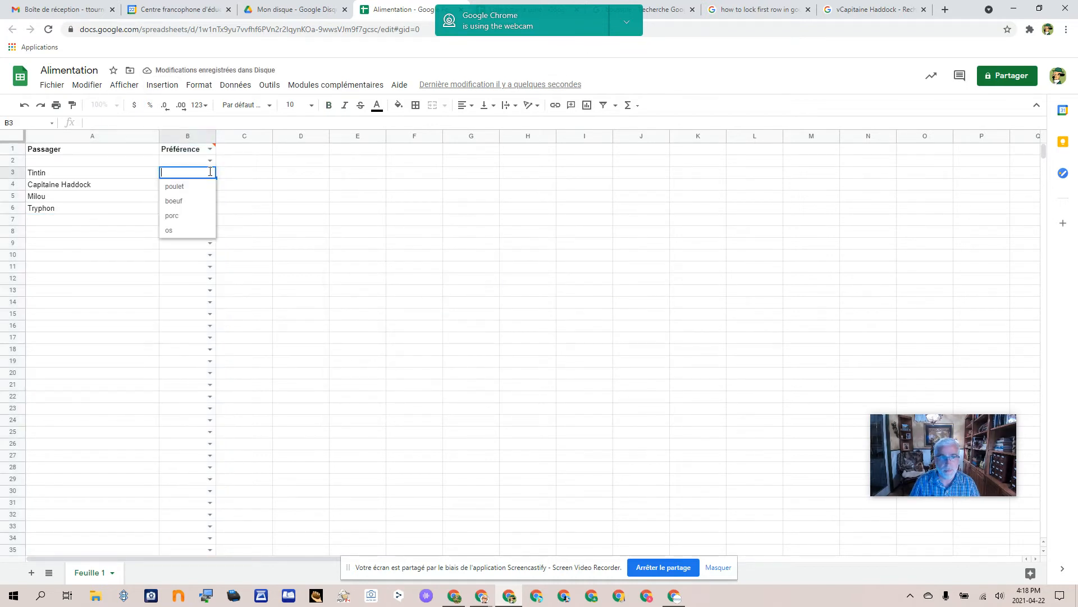
pyautogui.click(179, 187)
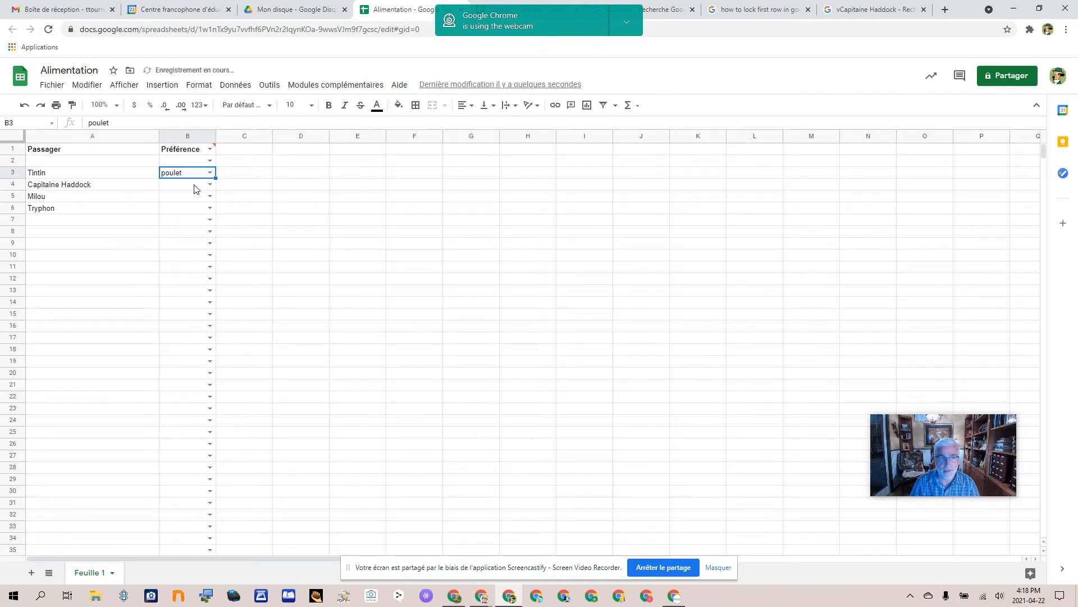
pyautogui.click(210, 184)
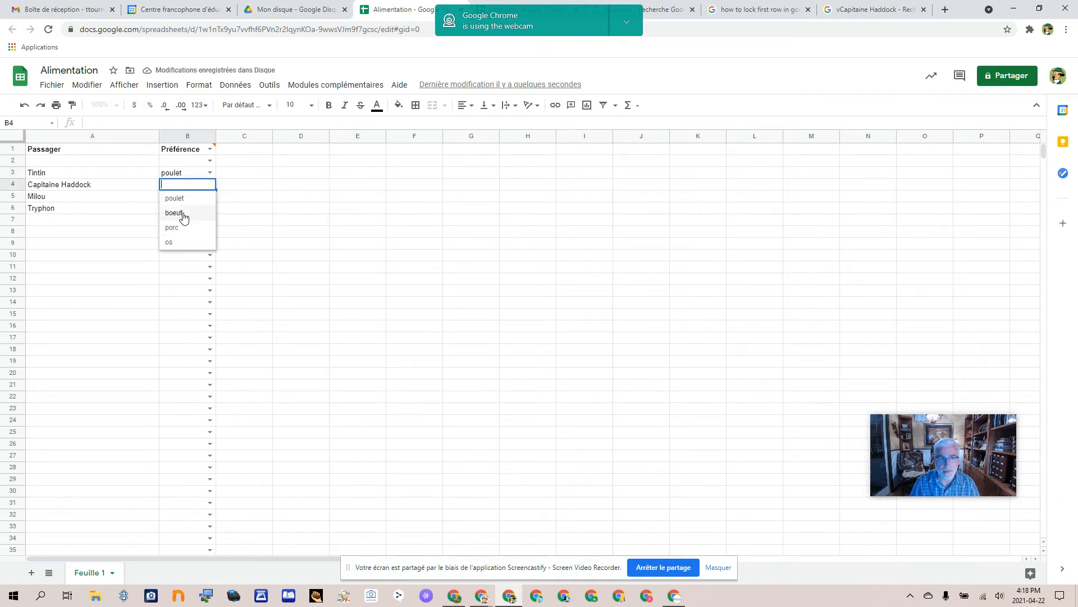
pyautogui.click(184, 217)
pyautogui.click(210, 196)
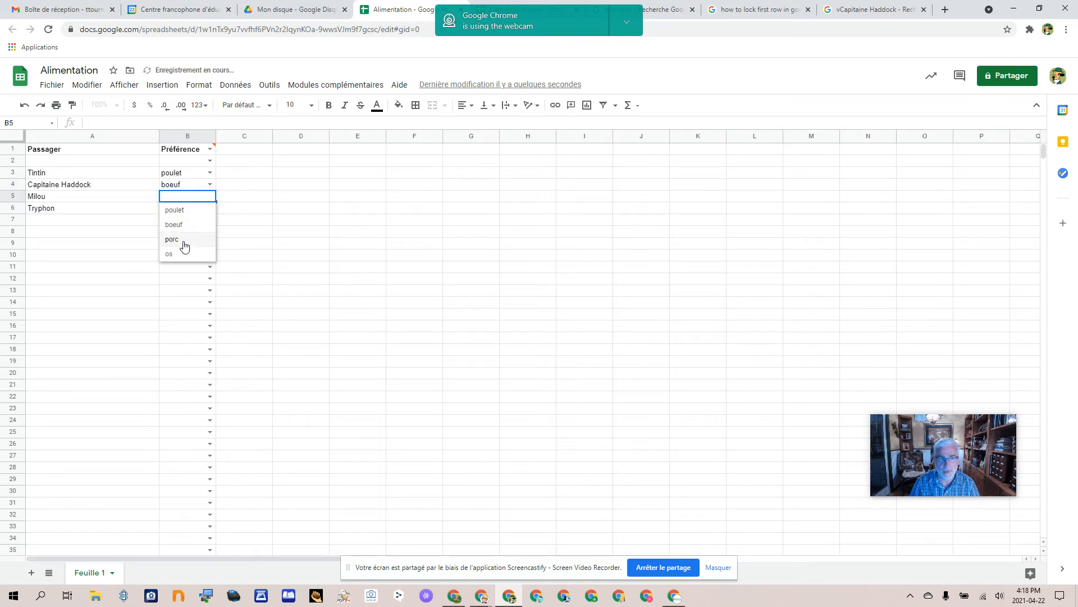
pyautogui.click(183, 254)
pyautogui.click(210, 208)
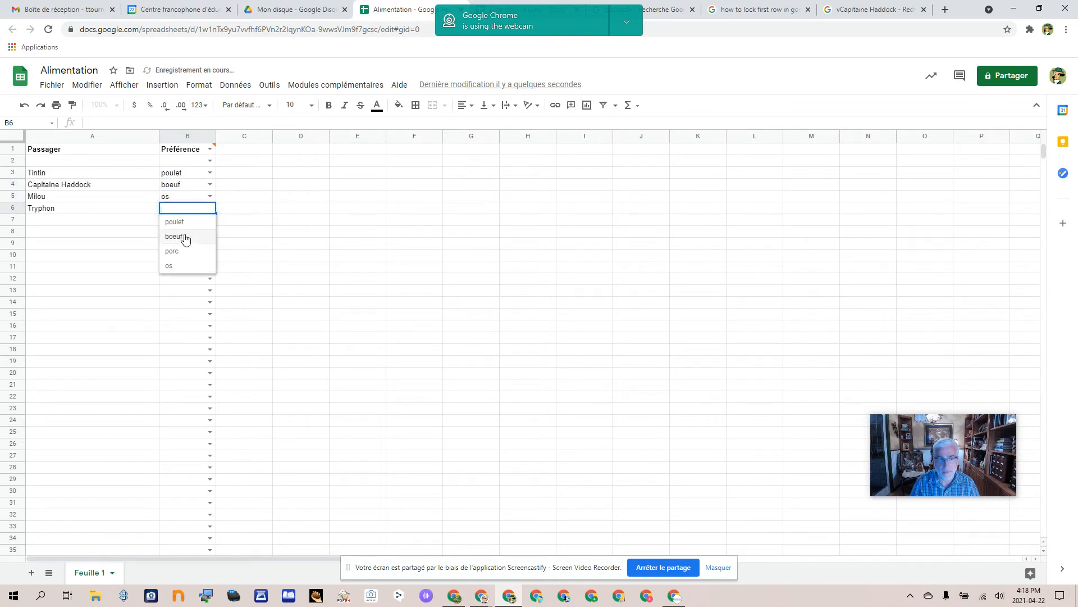
pyautogui.click(190, 253)
pyautogui.click(135, 255)
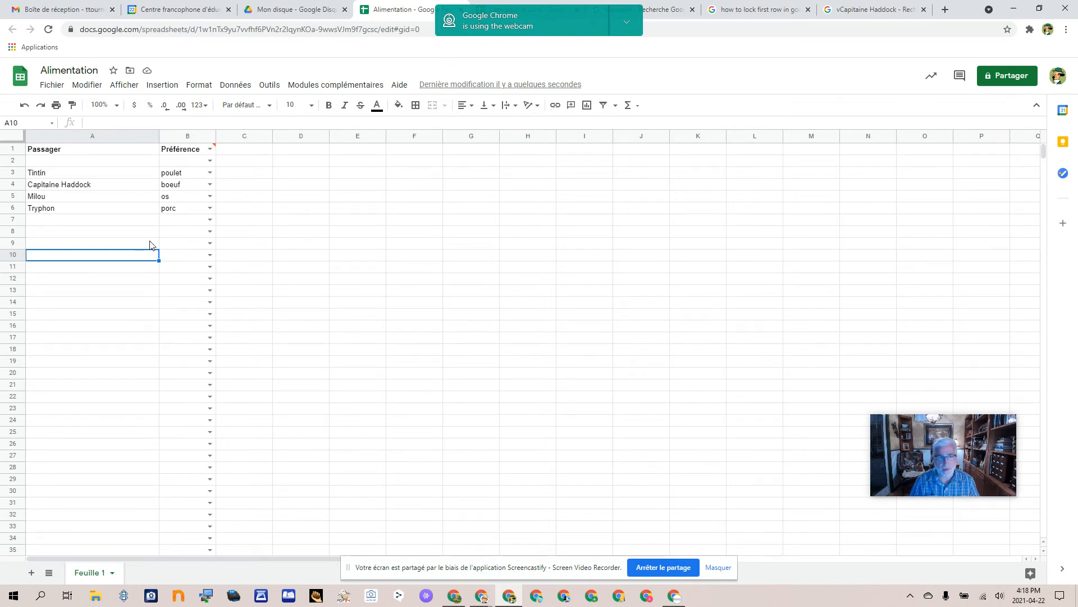
pyautogui.click(132, 242)
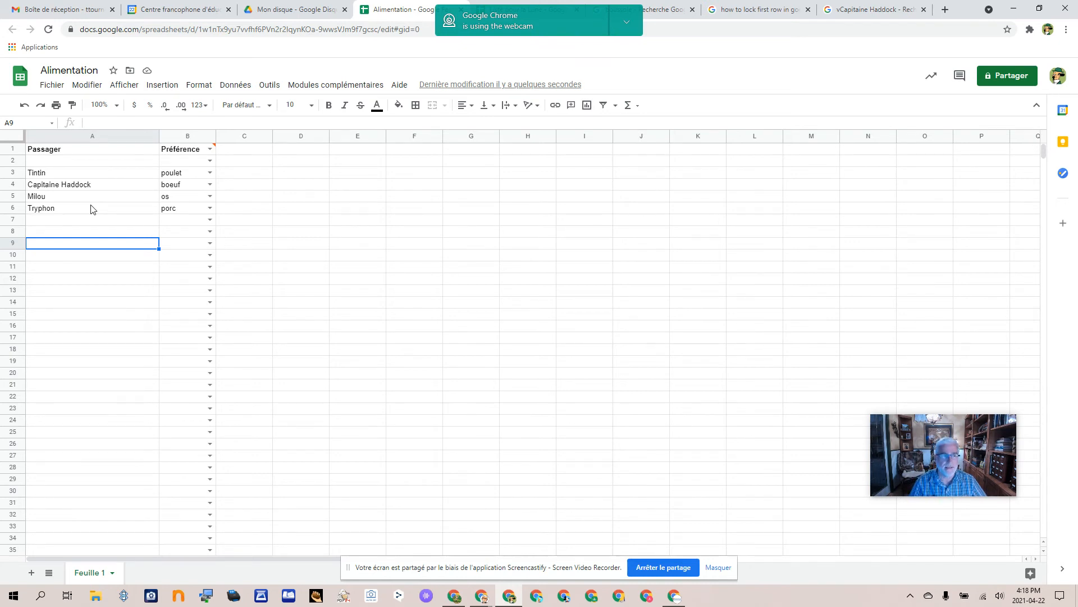
# - Try sorting the sheet from A to Z by the Passager column, and undo the sort
pyautogui.click(152, 137)
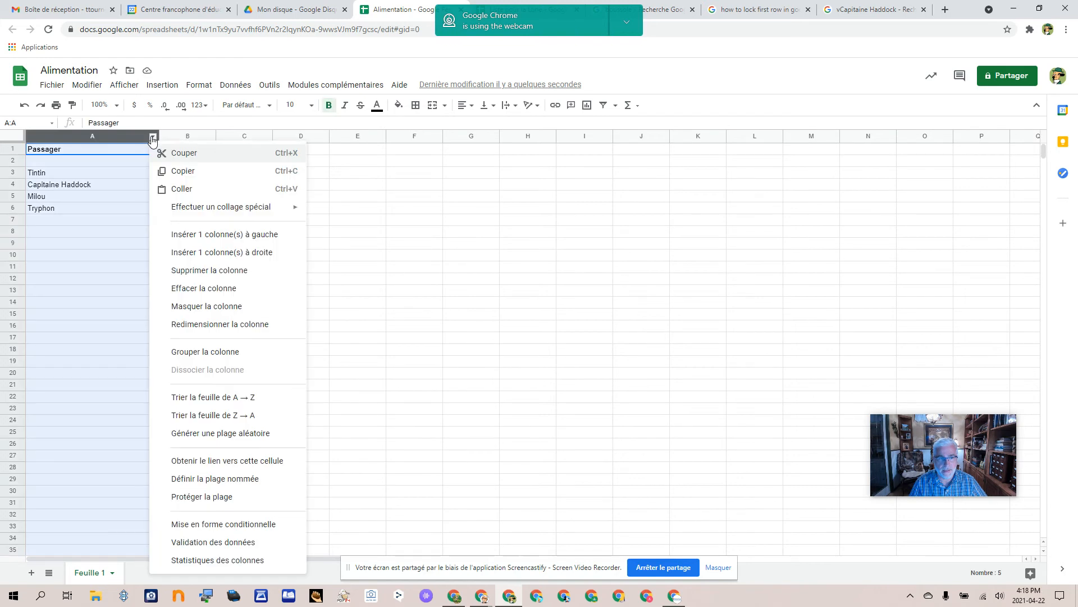
pyautogui.click(203, 399)
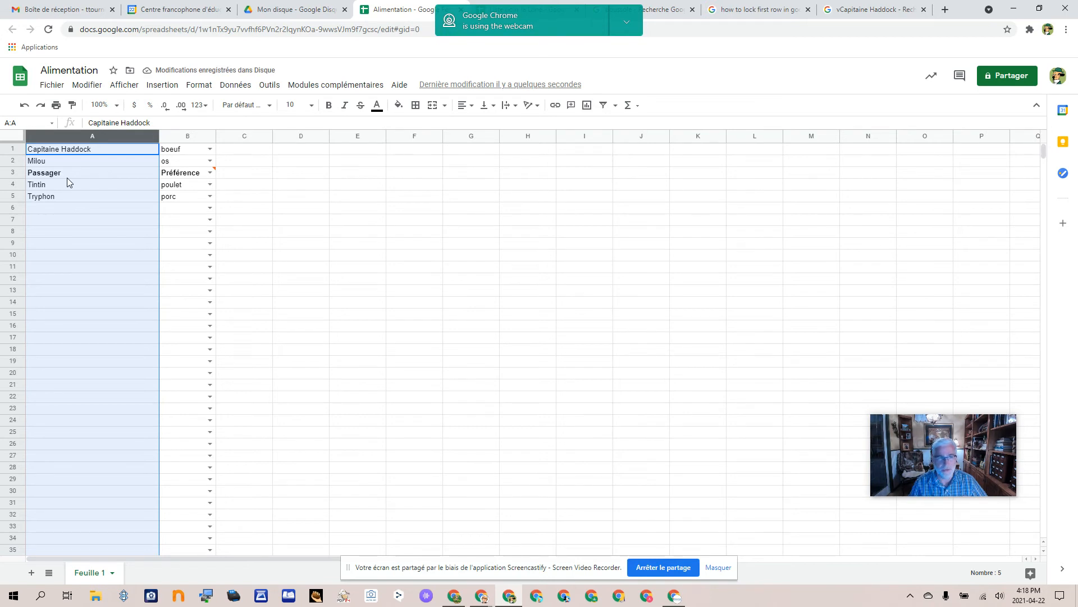
pyautogui.hotkey('ctrl', 'z')
pyautogui.click(89, 256)
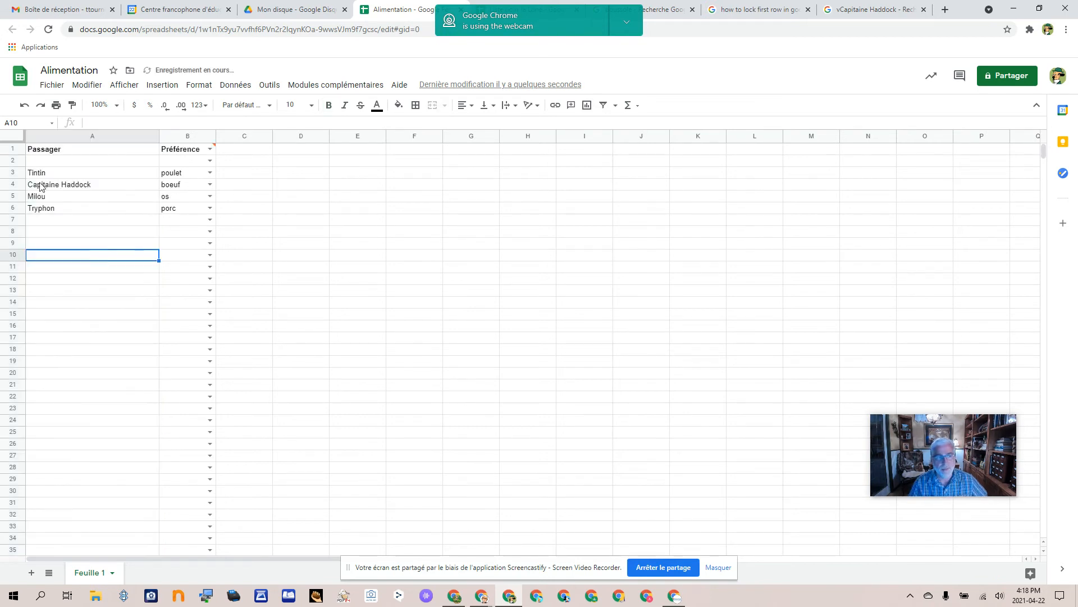
# - Freeze the header row containing Passager and Préférence so one row stays fixed above the data
pyautogui.click(13, 149)
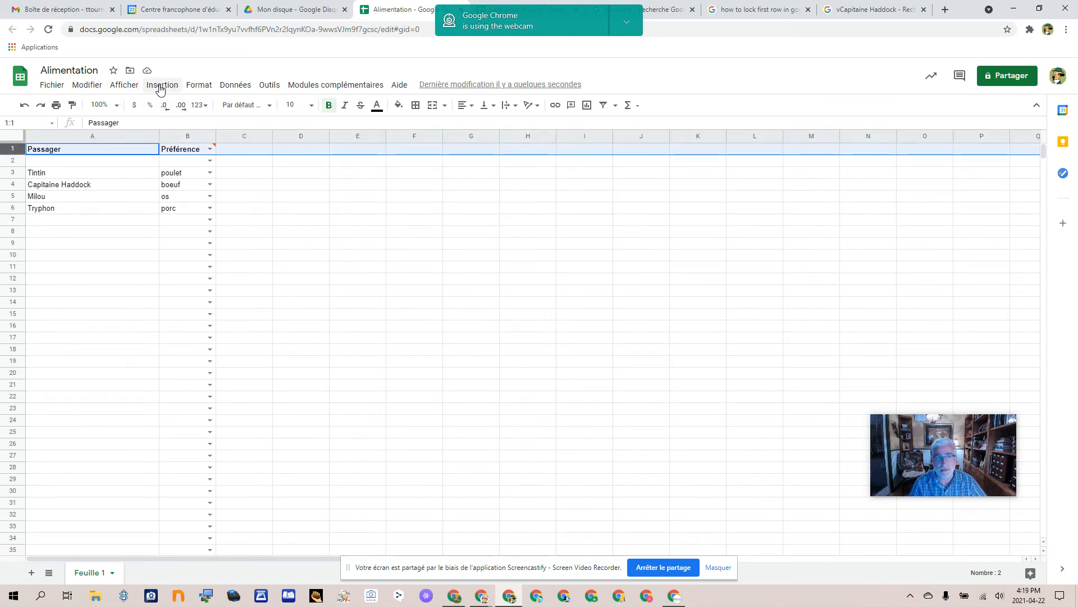
pyautogui.click(123, 86)
pyautogui.moveTo(139, 106)
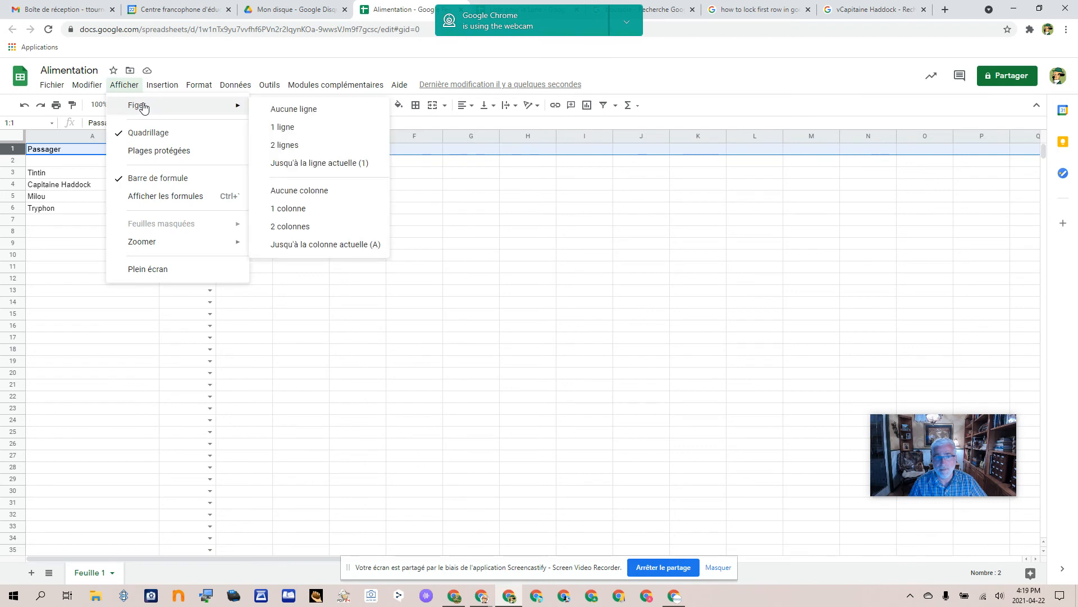
pyautogui.click(286, 128)
pyautogui.click(66, 328)
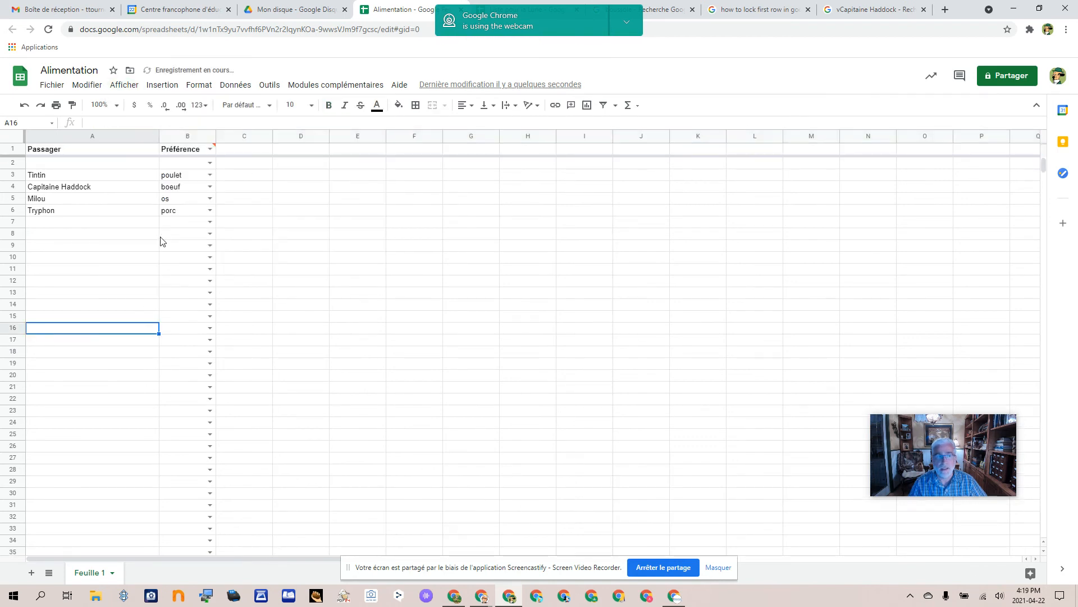
# - Sort the sheet from A to Z by the Passager column below the frozen header row
pyautogui.click(153, 137)
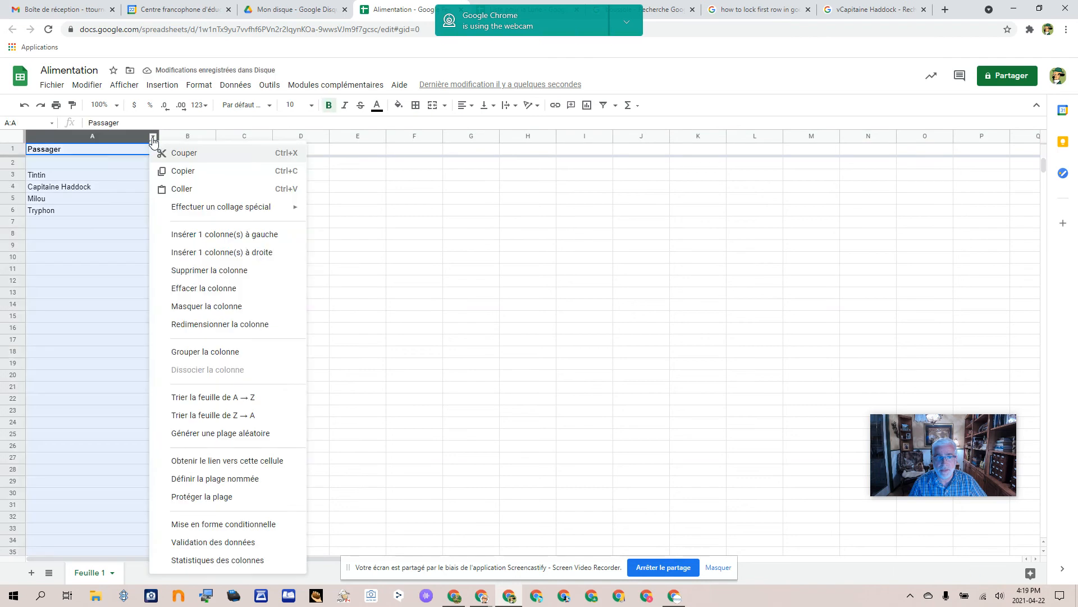
pyautogui.click(227, 398)
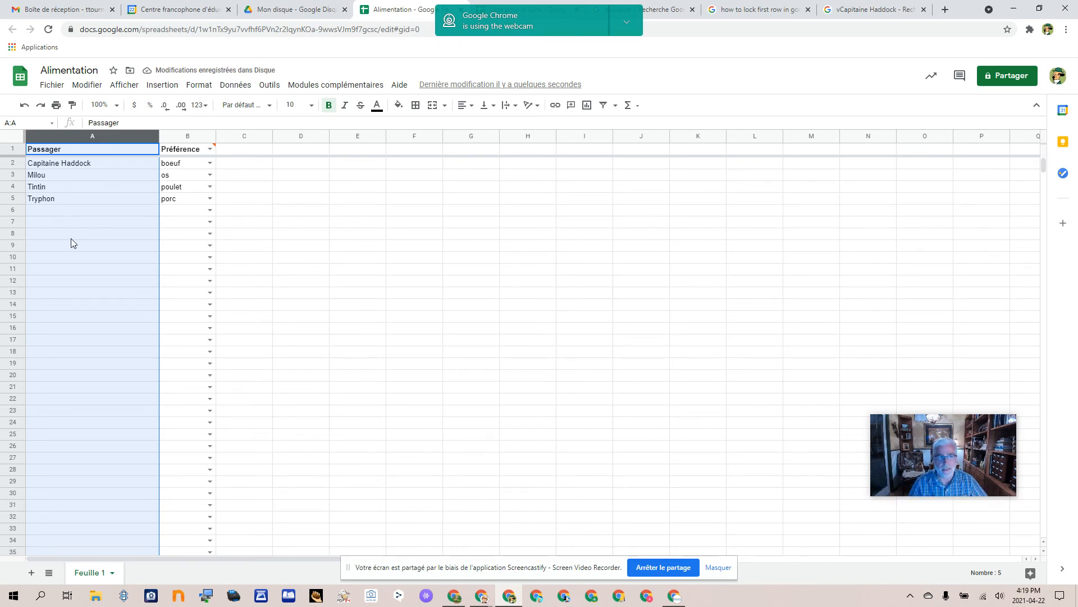
pyautogui.click(72, 237)
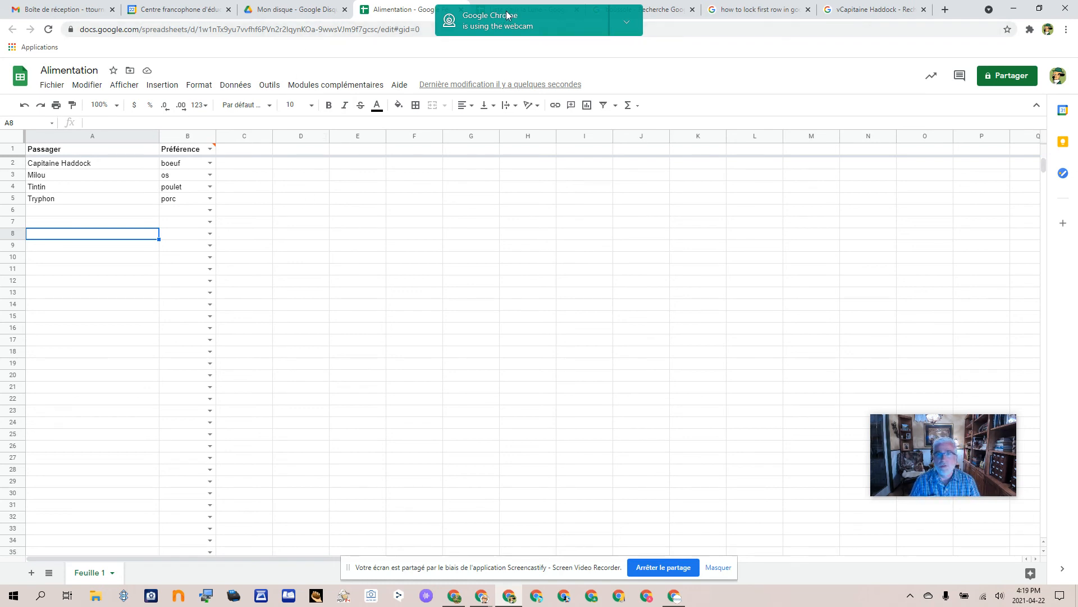
# - Switch to the Liste pour la Lune spreadsheet and examine the available functions and function categories
pyautogui.click(532, 15)
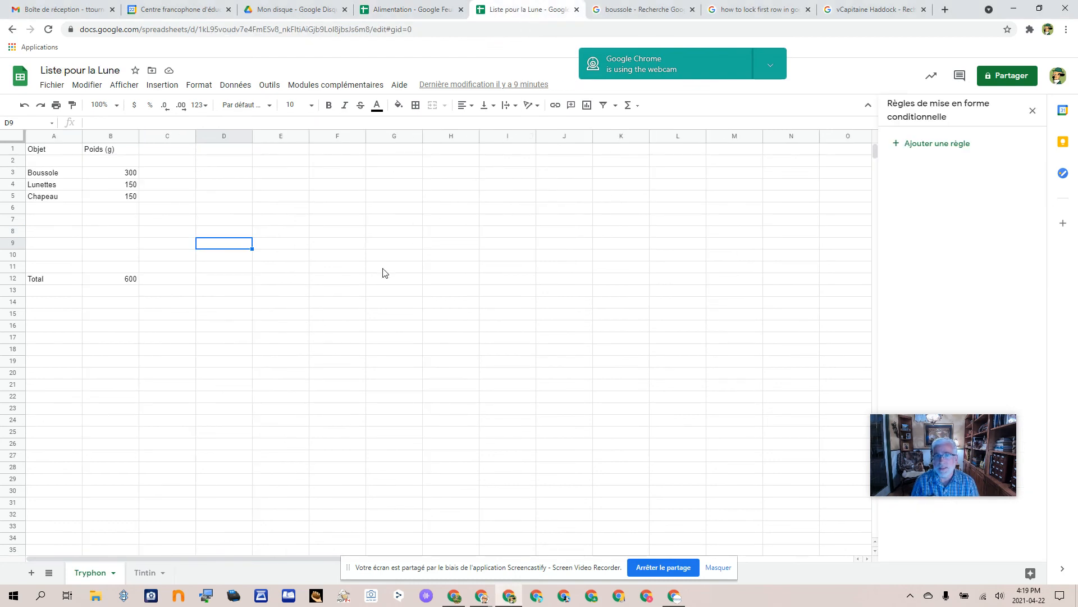
pyautogui.click(629, 105)
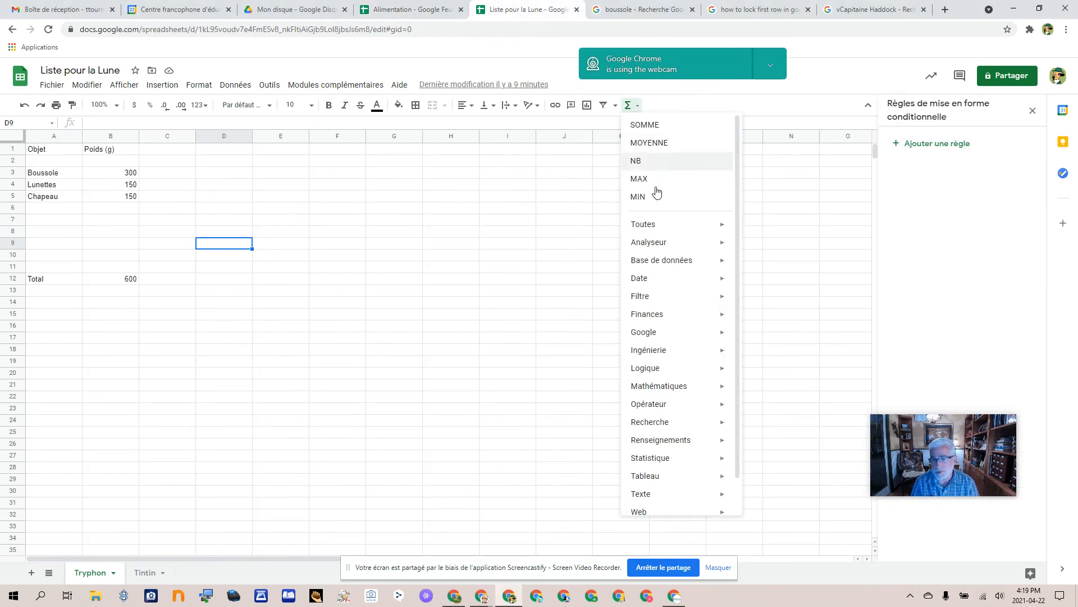
pyautogui.moveTo(675, 337)
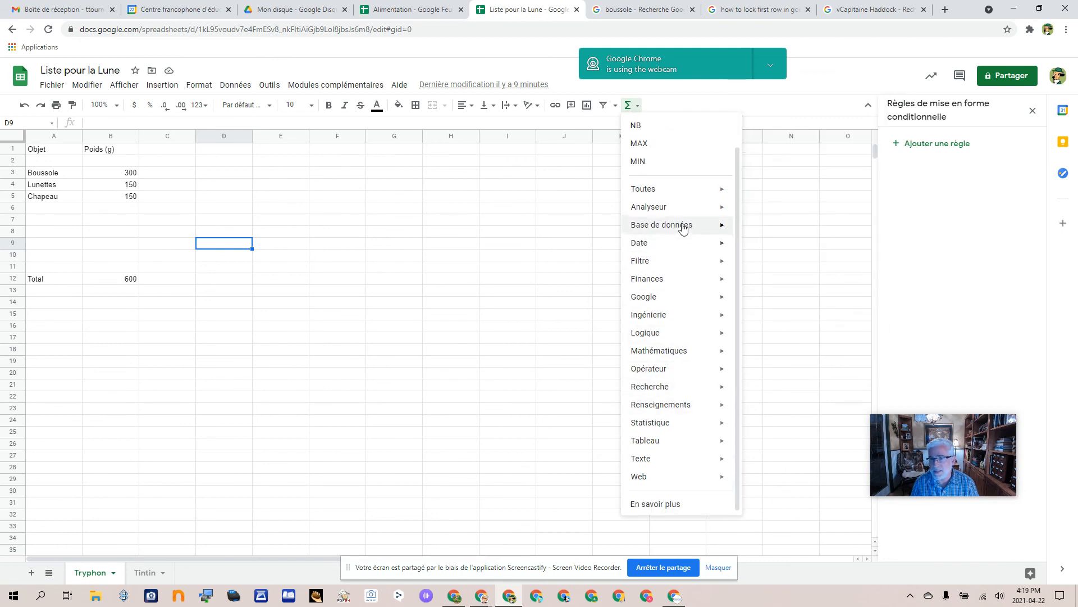
pyautogui.scroll(1, 677, 225)
pyautogui.moveTo(683, 266)
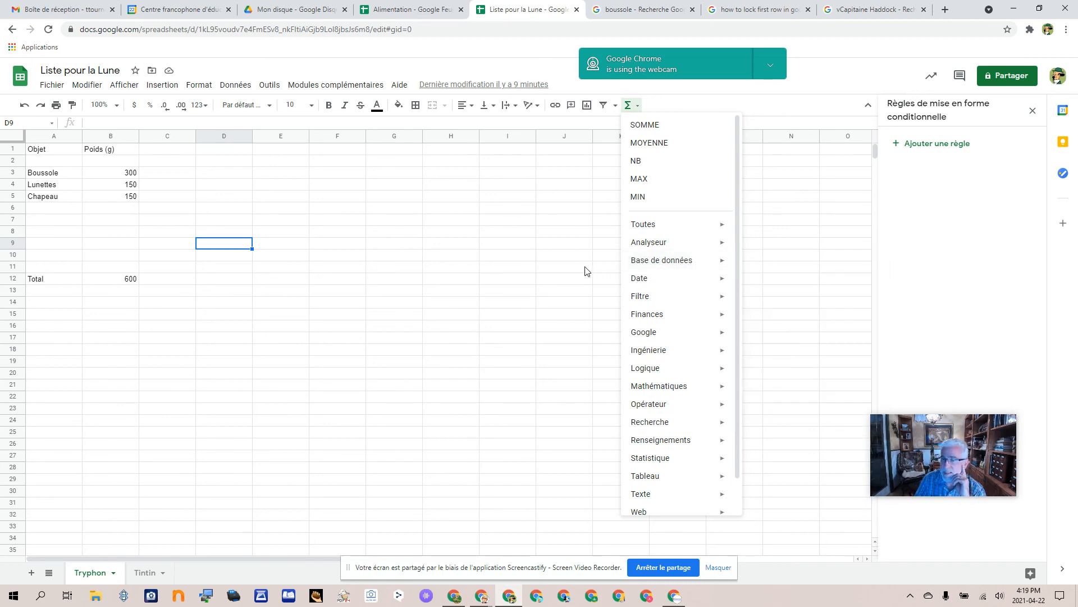
pyautogui.click(414, 314)
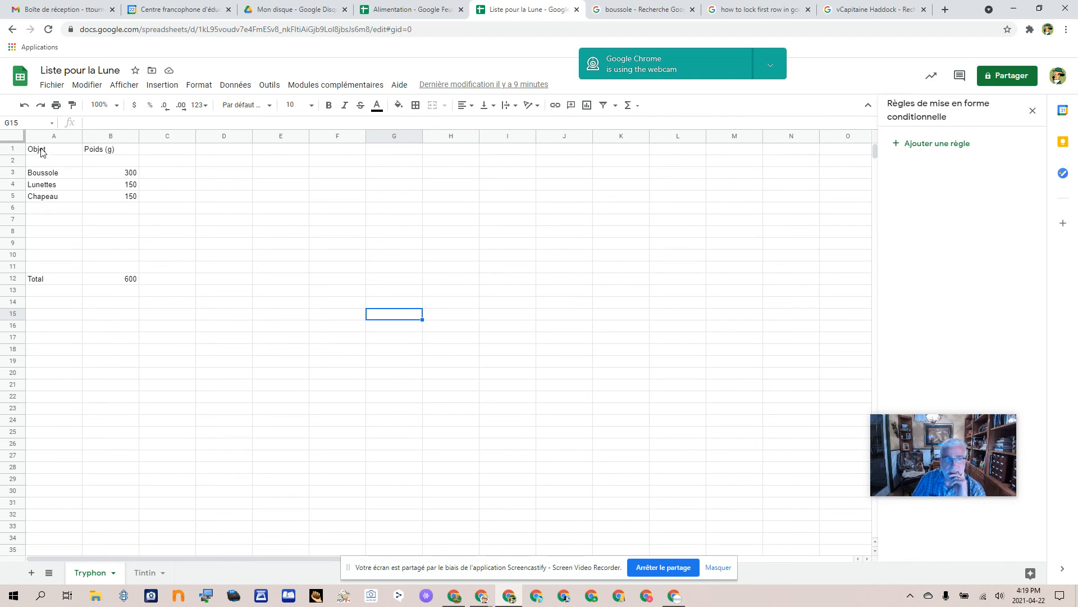
# - Insert a pie chart of the object weights from the range A3:B5 and view the chart's options
pyautogui.moveTo(54, 173); pyautogui.dragTo(132, 203)
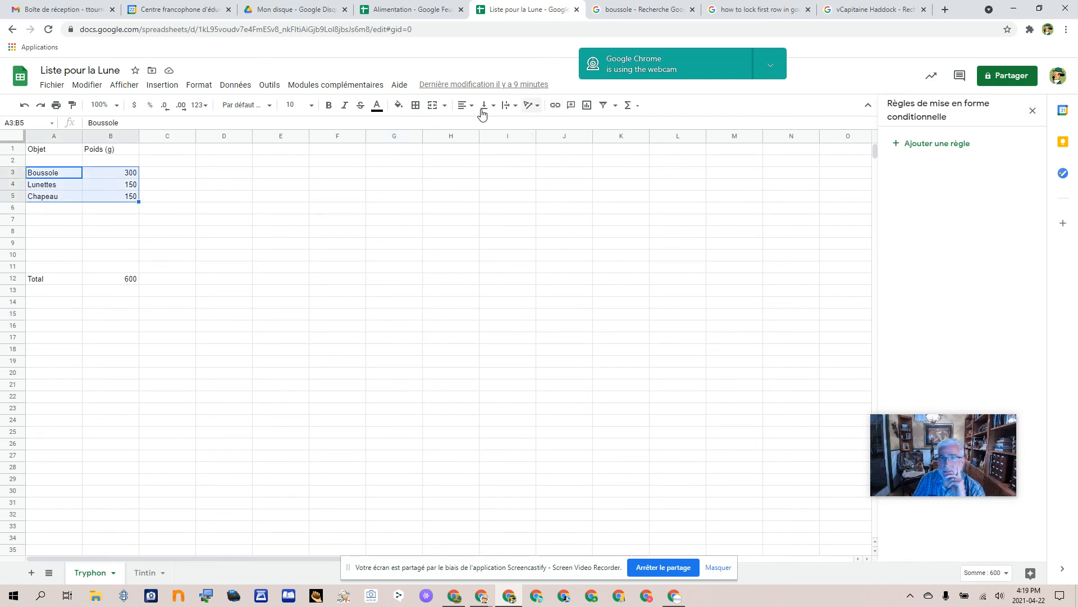
pyautogui.click(587, 107)
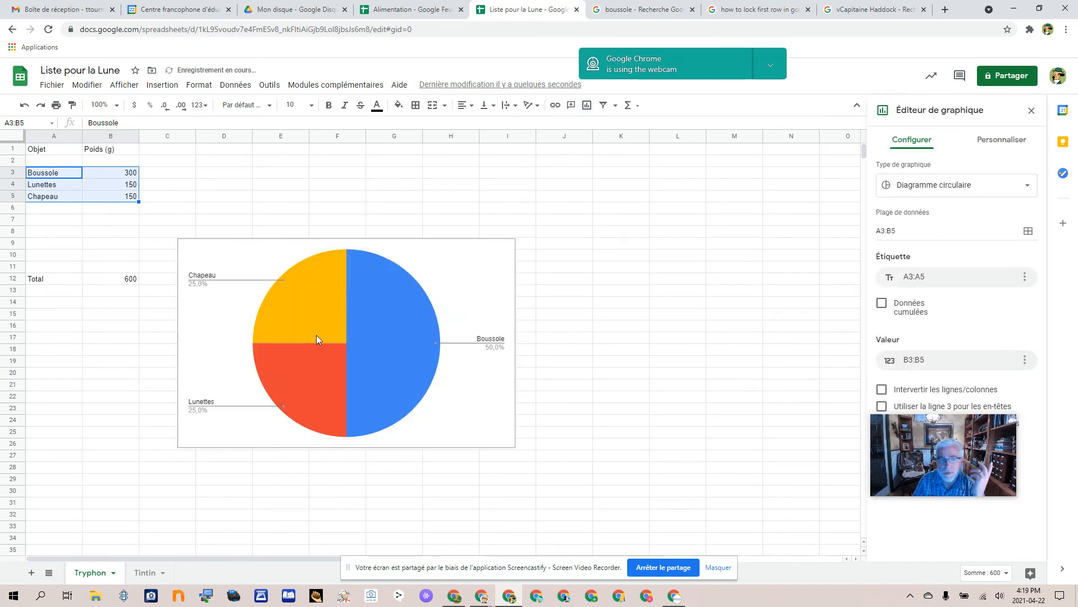
pyautogui.click(500, 250)
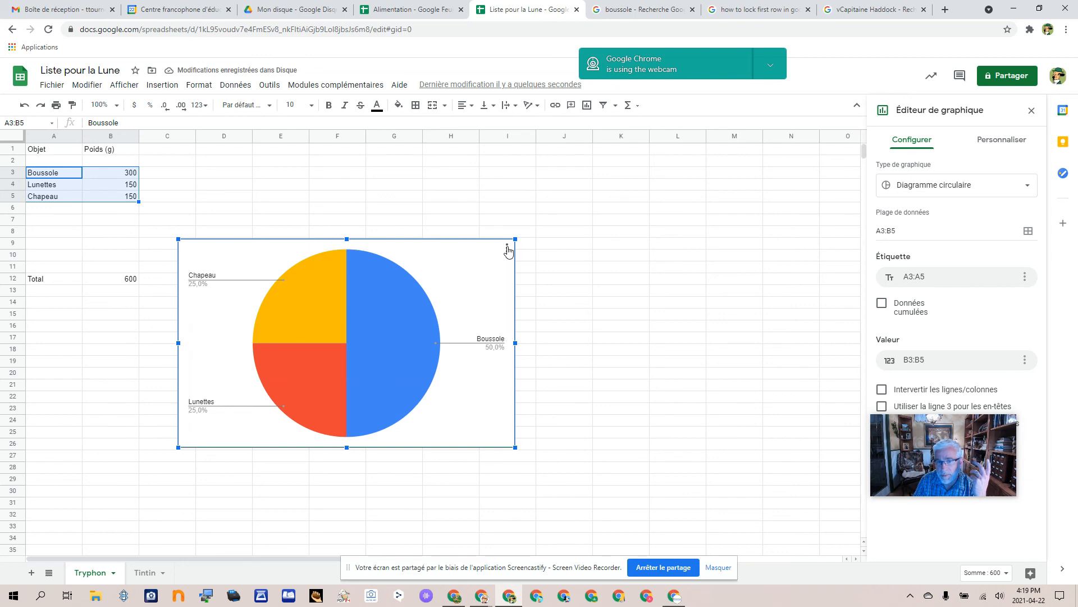
pyautogui.click(507, 250)
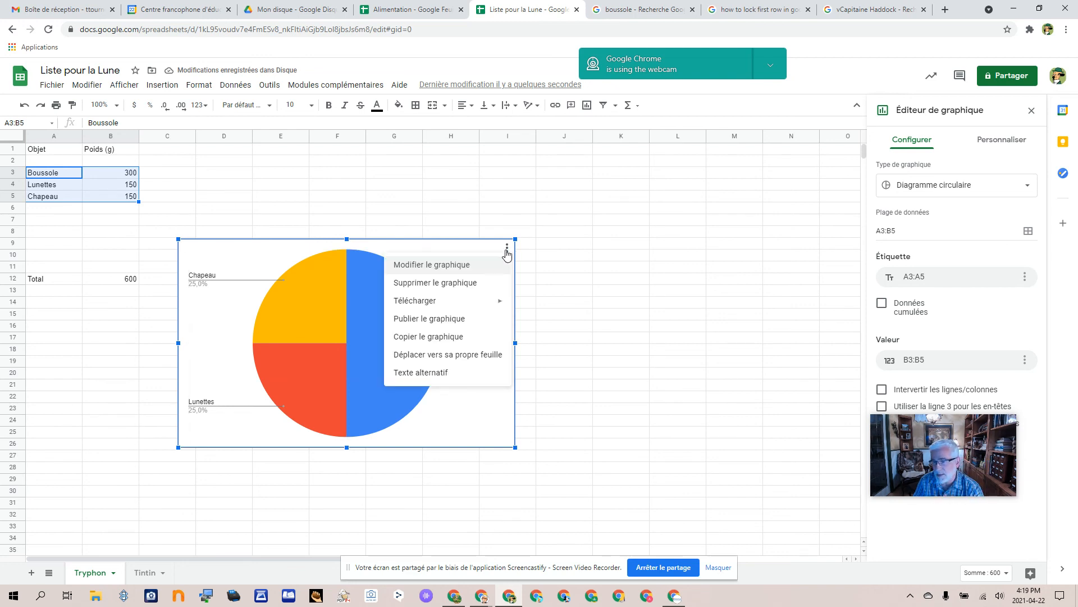
pyautogui.click(550, 284)
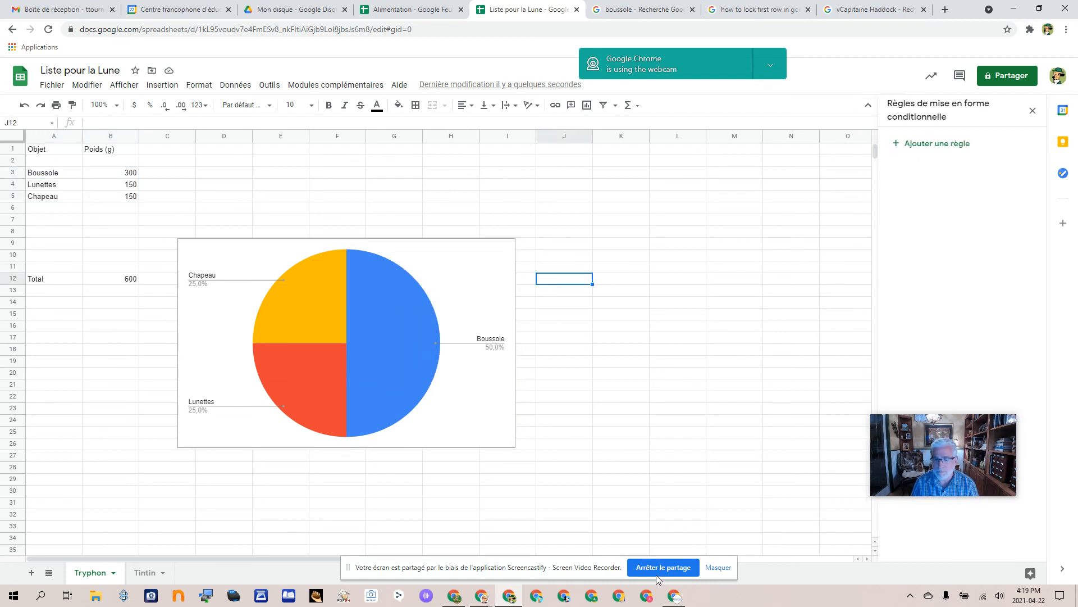